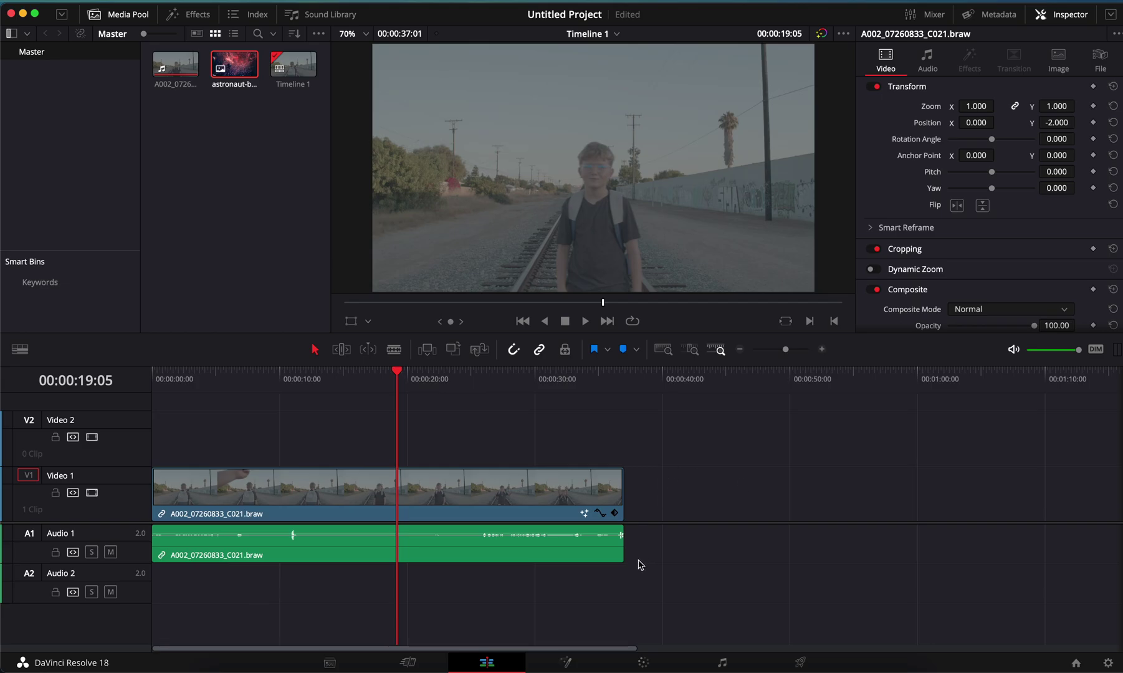
- Scrub through the A002_07260833_C021.braw clip on Timeline 1 to preview the shot
drag(376, 374, 482, 396)
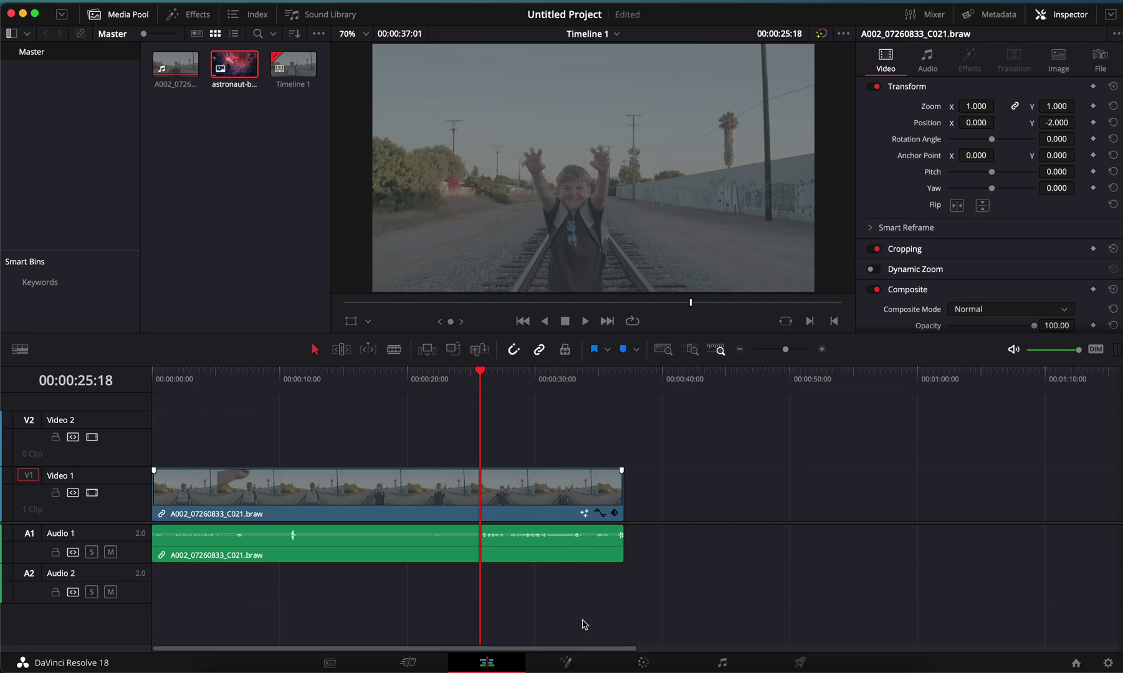
- Open the clip in Fusion and add a Magic Mask node between MediaIn1 and MediaOut1
click(572, 664)
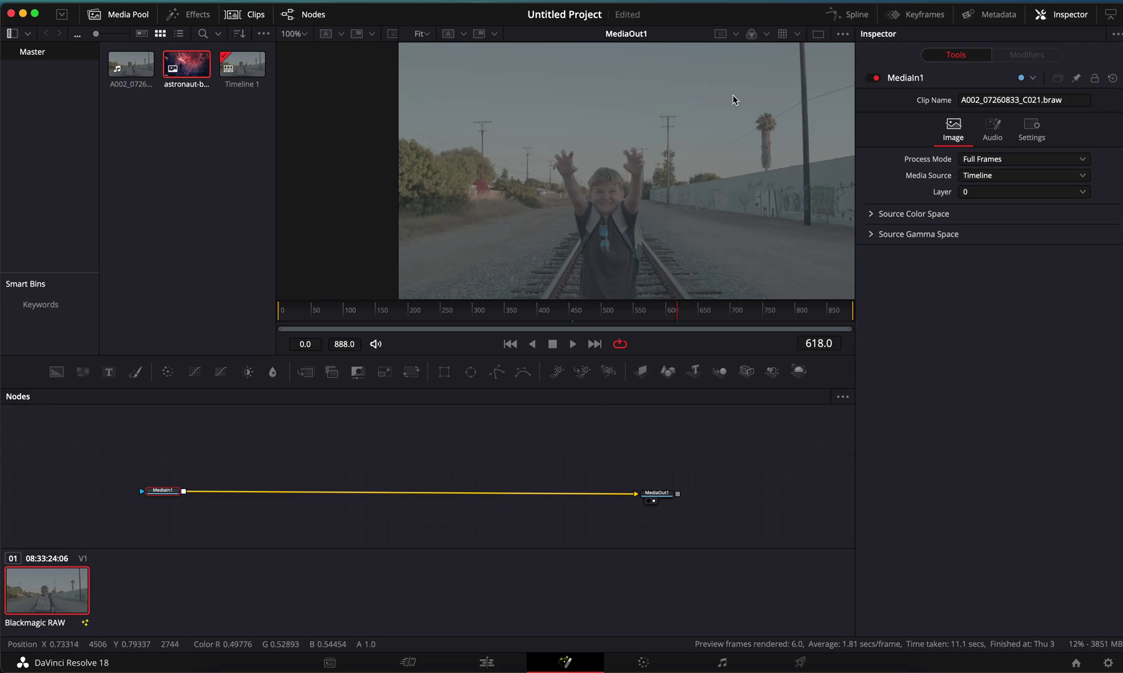
drag(172, 494, 165, 498)
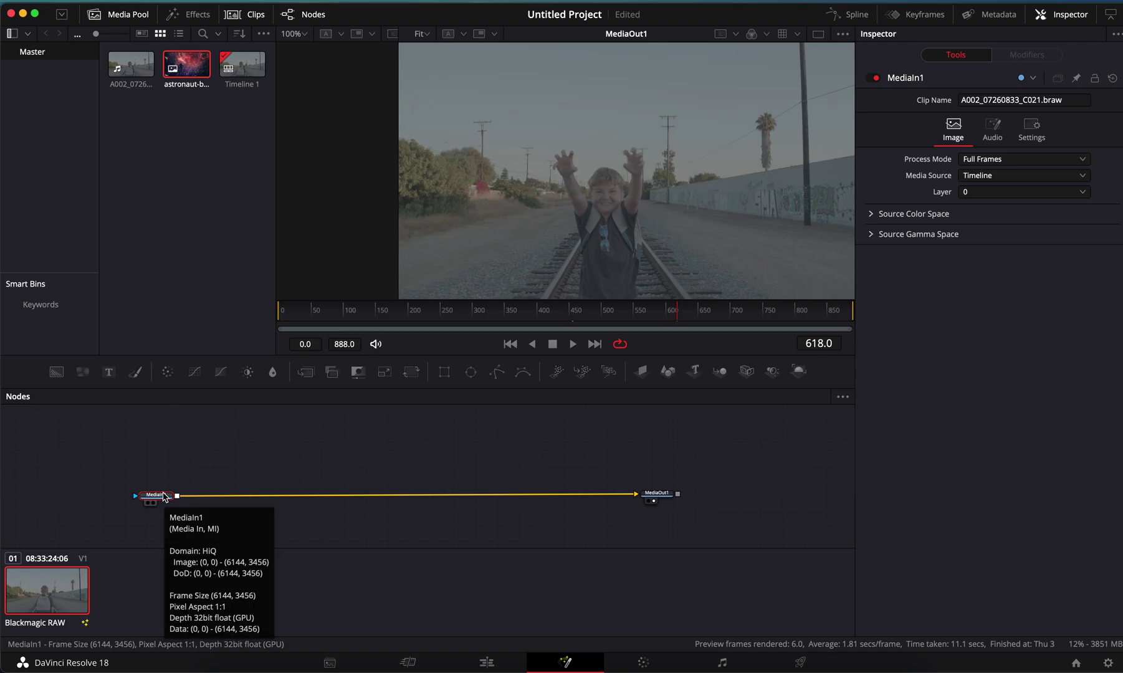
key(shift+space)
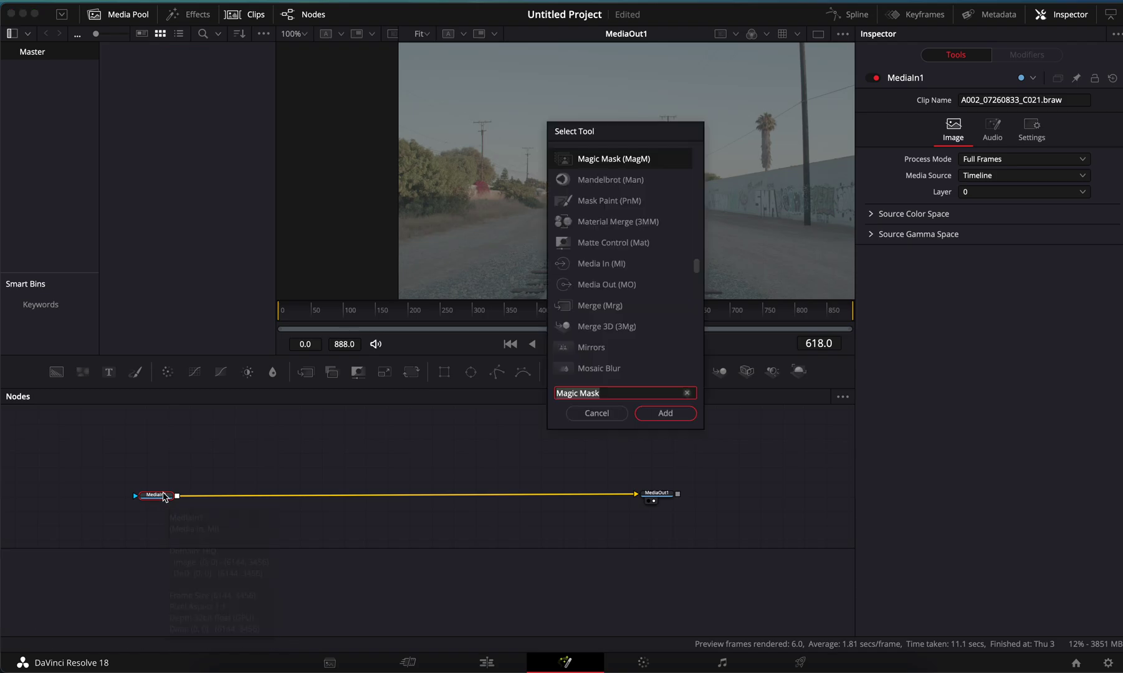
click(665, 413)
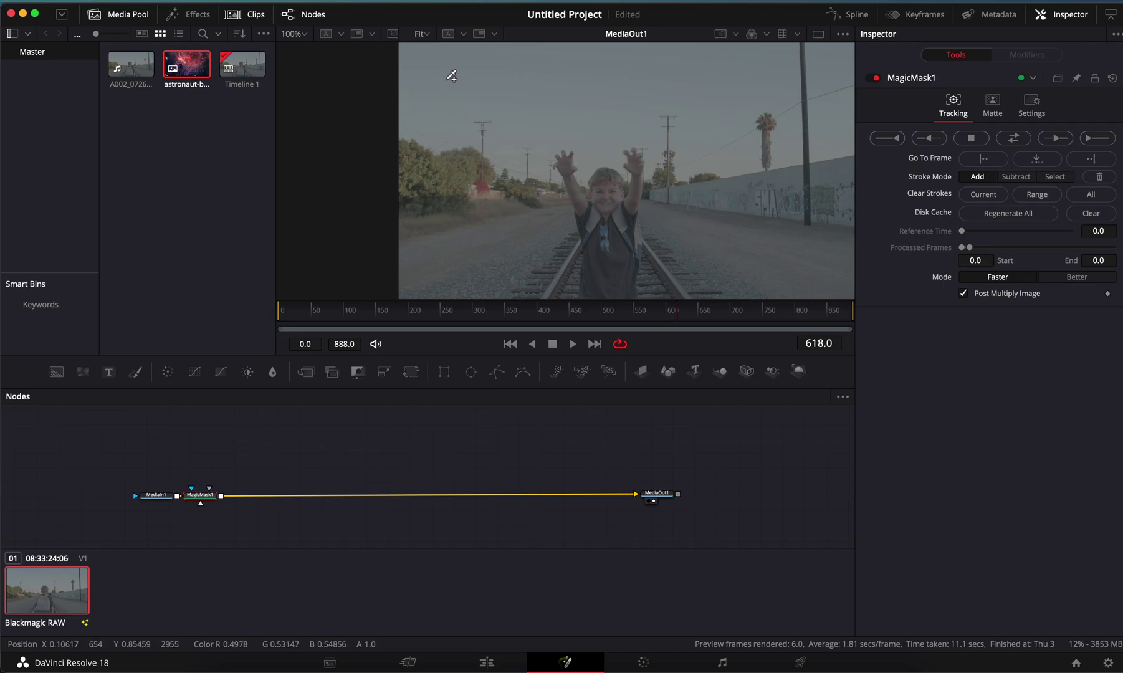
- Paint three Magic Mask strokes across the sky, covering its centre and right side
mouse_move(423, 56)
mouse_down()
mouse_move(428, 108)
mouse_move(468, 76)
mouse_move(487, 77)
mouse_move(512, 114)
mouse_move(590, 76)
mouse_move(626, 81)
mouse_move(691, 101)
mouse_move(712, 133)
mouse_move(738, 137)
mouse_move(748, 162)
mouse_move(747, 83)
mouse_move(788, 114)
mouse_move(788, 139)
mouse_up()
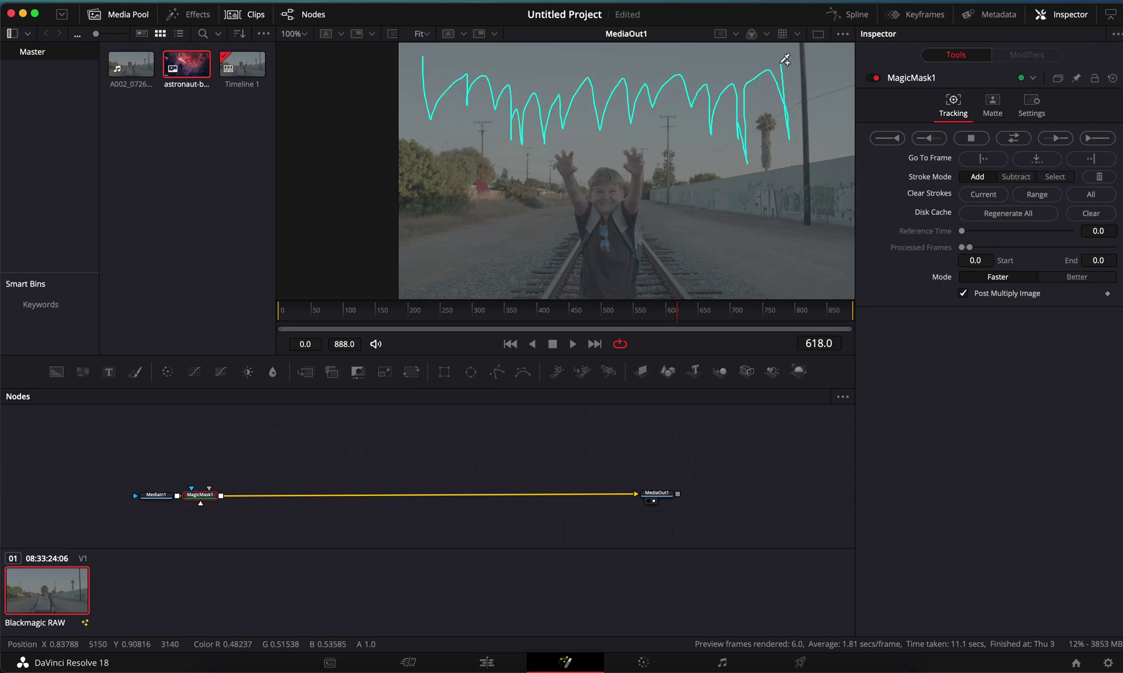
drag(828, 60, 834, 120)
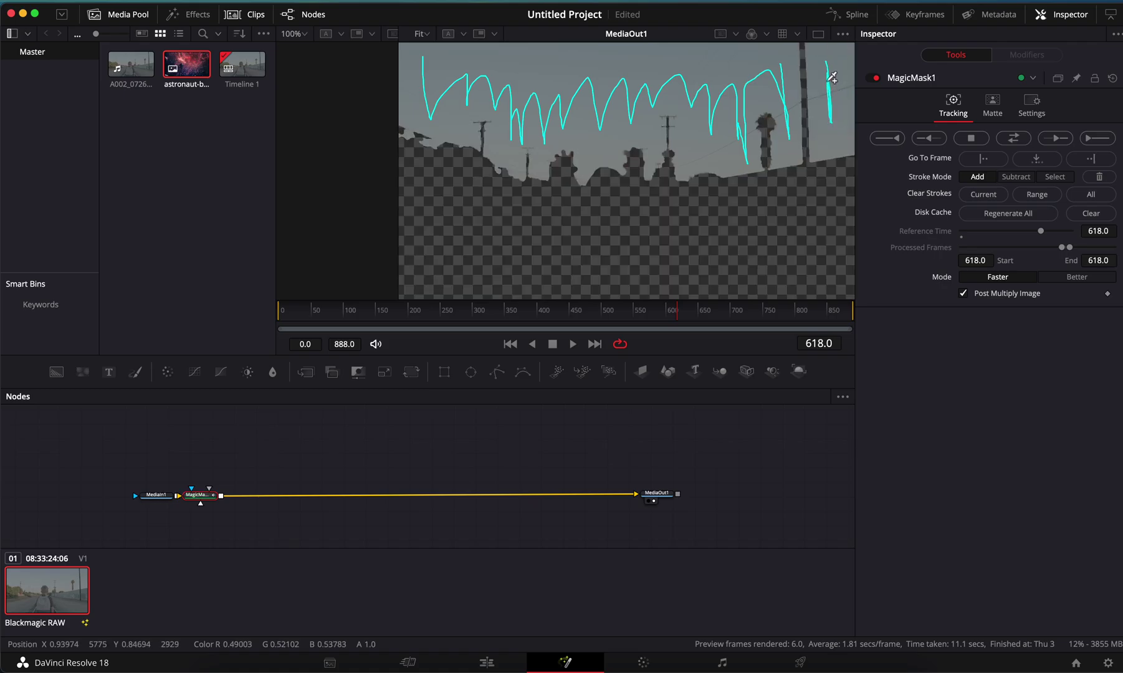
mouse_move(650, 60)
mouse_down()
mouse_move(479, 61)
mouse_move(440, 105)
mouse_move(522, 115)
mouse_move(518, 143)
mouse_move(527, 111)
mouse_move(582, 116)
mouse_move(592, 143)
mouse_move(635, 108)
mouse_move(644, 122)
mouse_move(694, 108)
mouse_move(705, 144)
mouse_move(730, 155)
mouse_up()
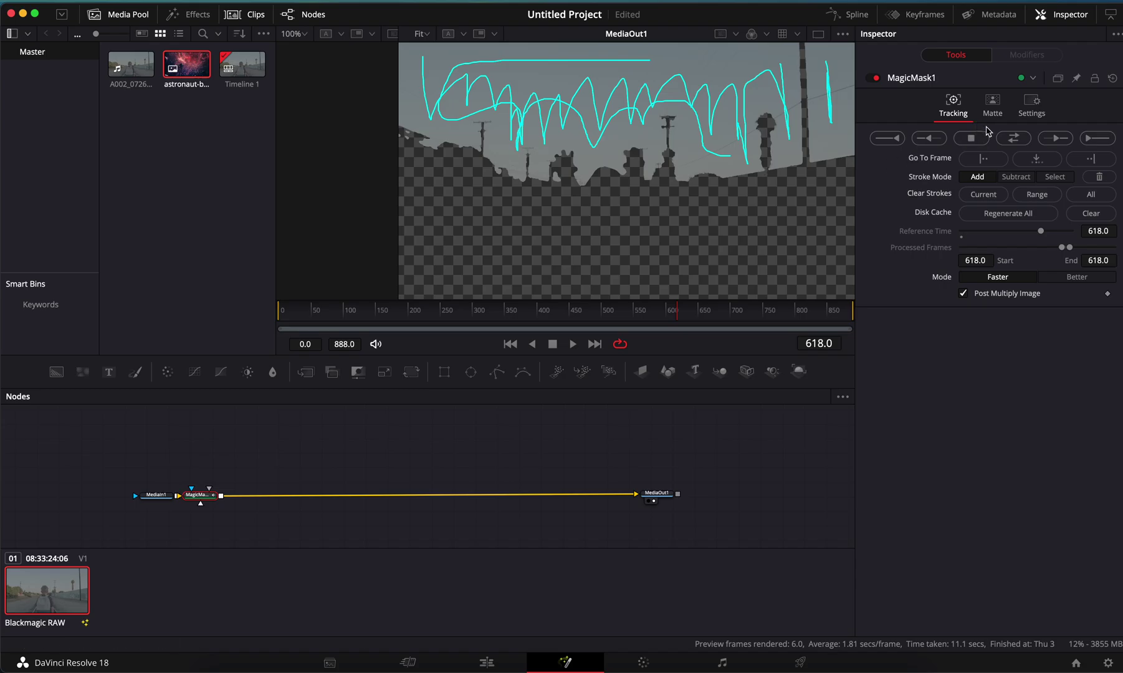
- Give the MagicMask1 matte a 1.65 blur and turn on Invert Matte
click(993, 106)
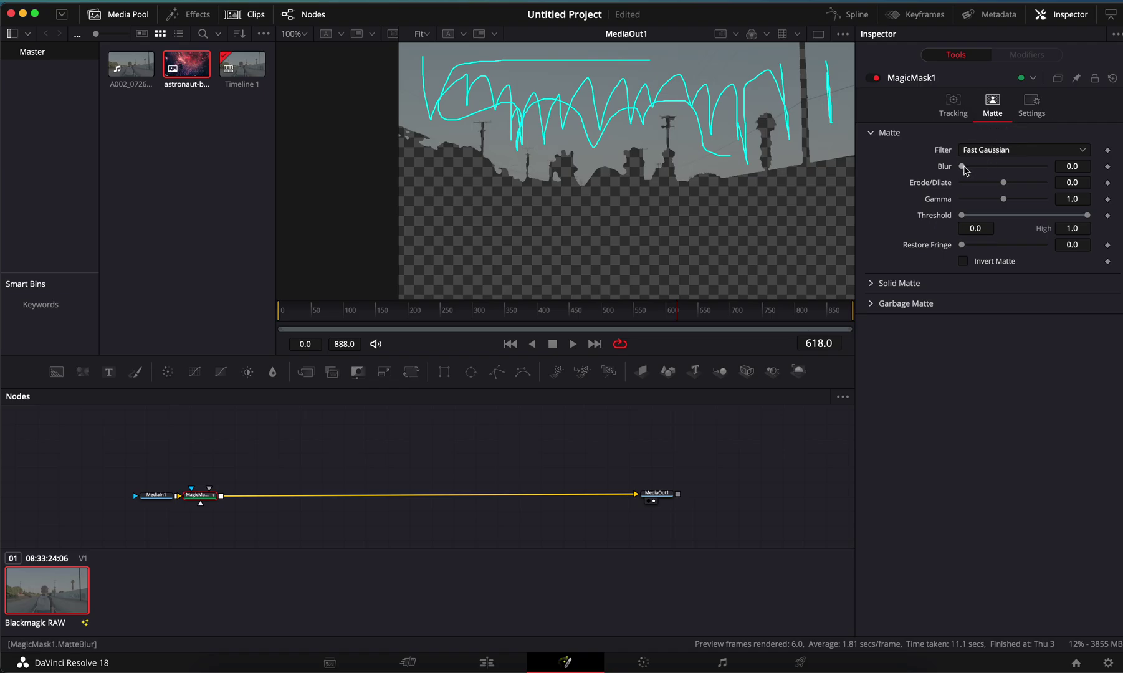
drag(965, 169, 1006, 194)
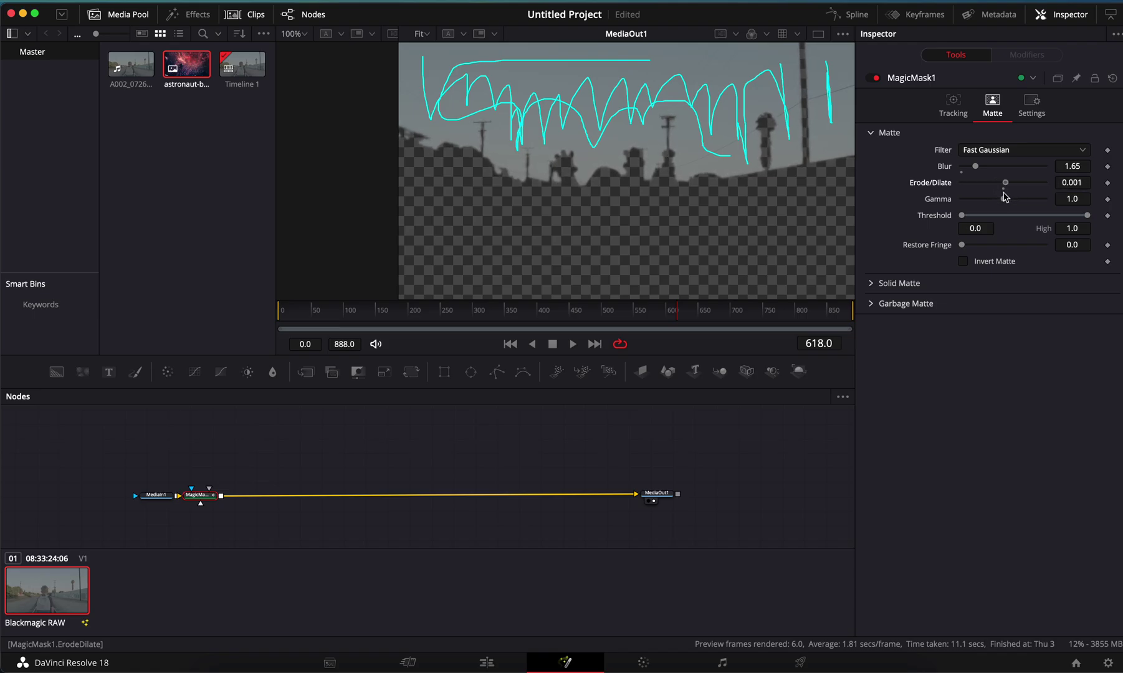
click(965, 263)
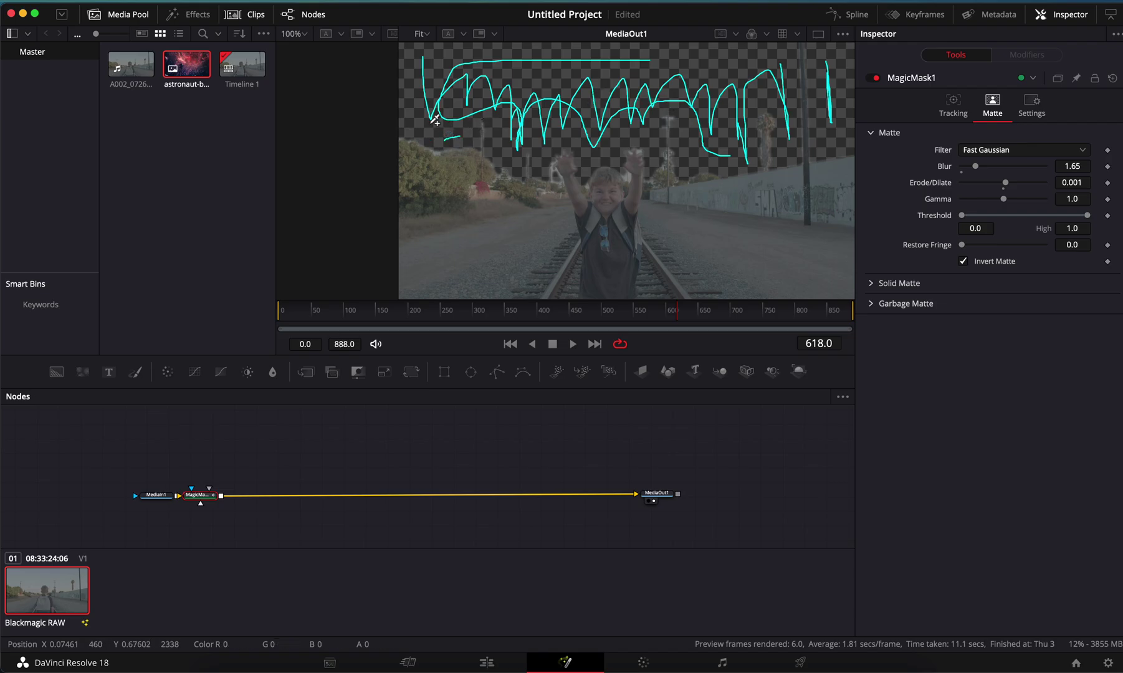
- Add strokes over missed sky at the upper left, middle and right edge
drag(424, 119, 544, 160)
mouse_move(609, 147)
mouse_down()
mouse_move(615, 156)
mouse_move(655, 146)
mouse_up()
drag(832, 123, 833, 133)
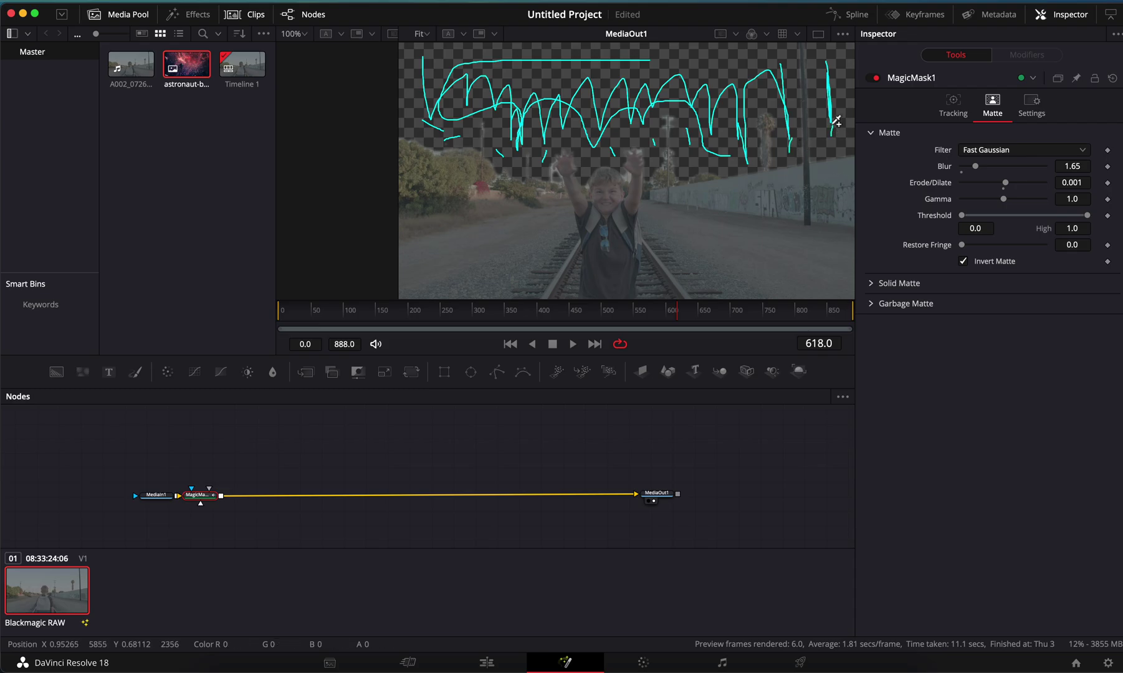
- On the Edit page, move the boy clip to Video 2 and place the space image on Video 1
click(486, 663)
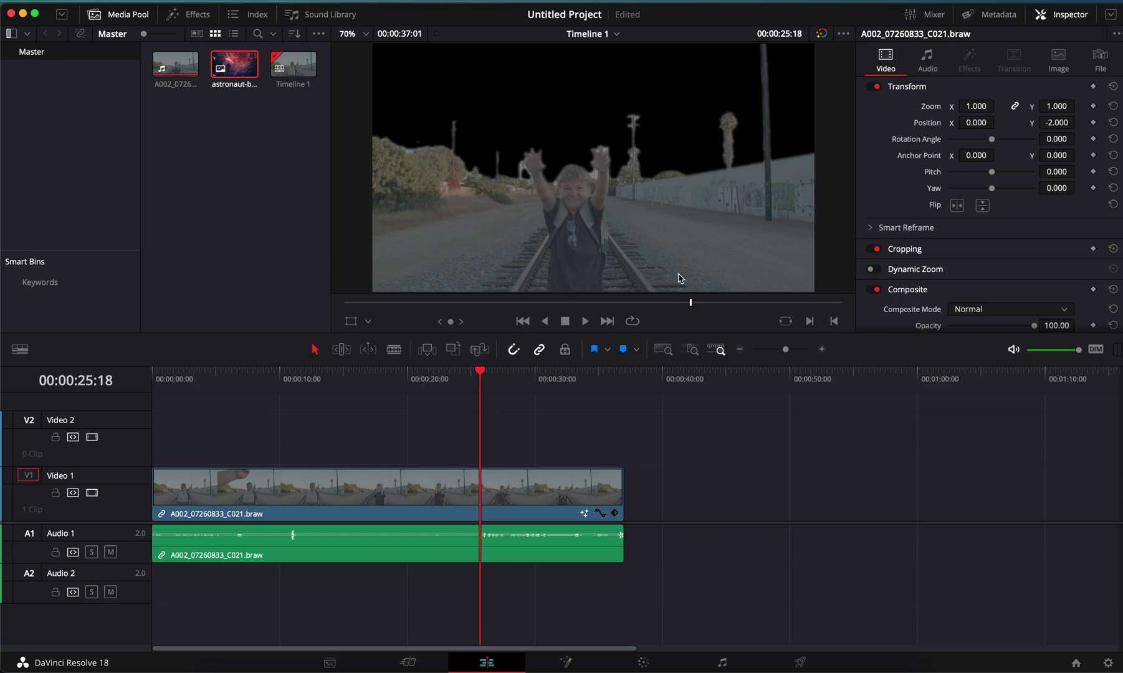
drag(356, 488, 352, 466)
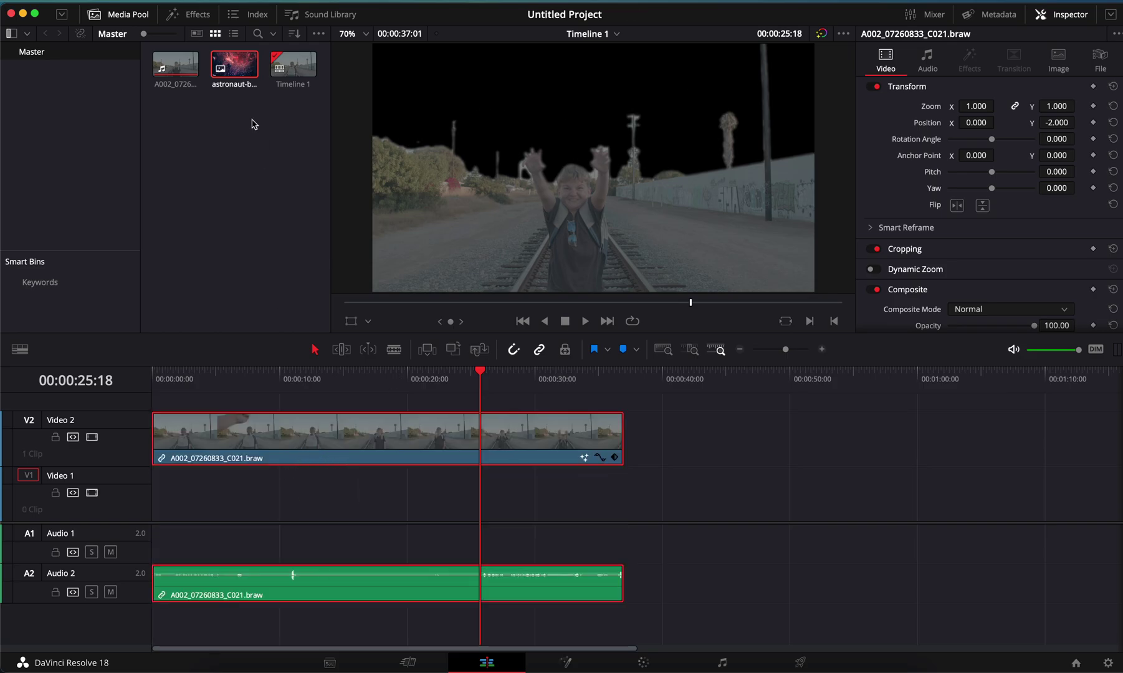
drag(234, 69, 609, 509)
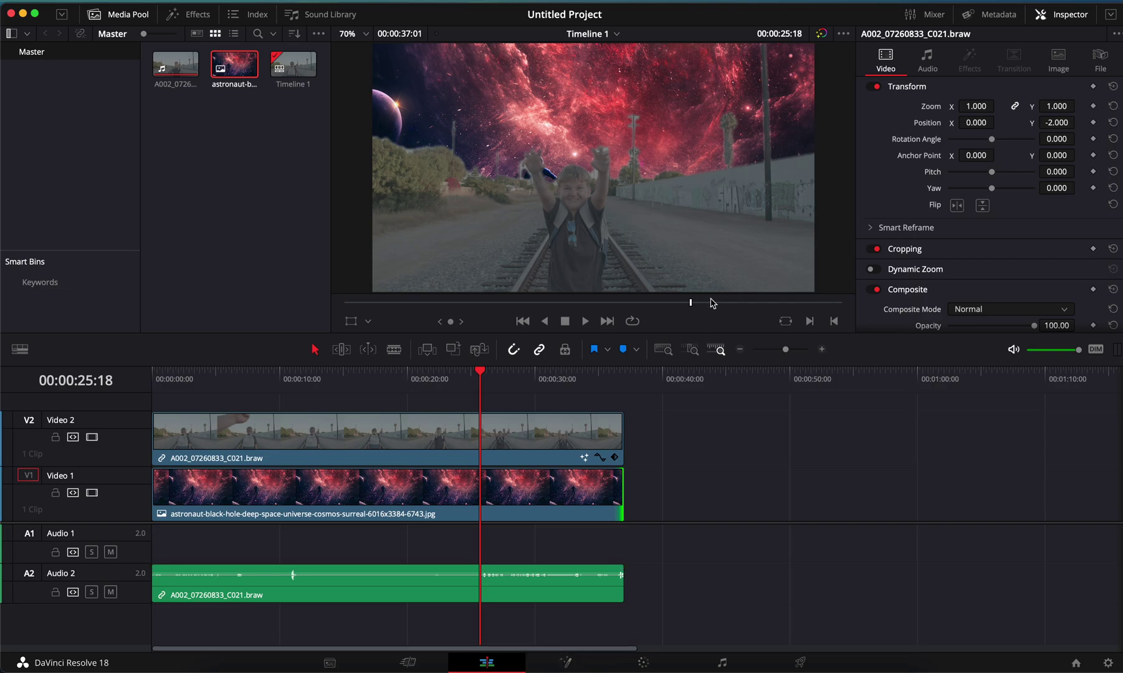
- Set the space image's Position Y to 442 so the astronaut appears in the sky
click(536, 478)
drag(1053, 128, 692, 380)
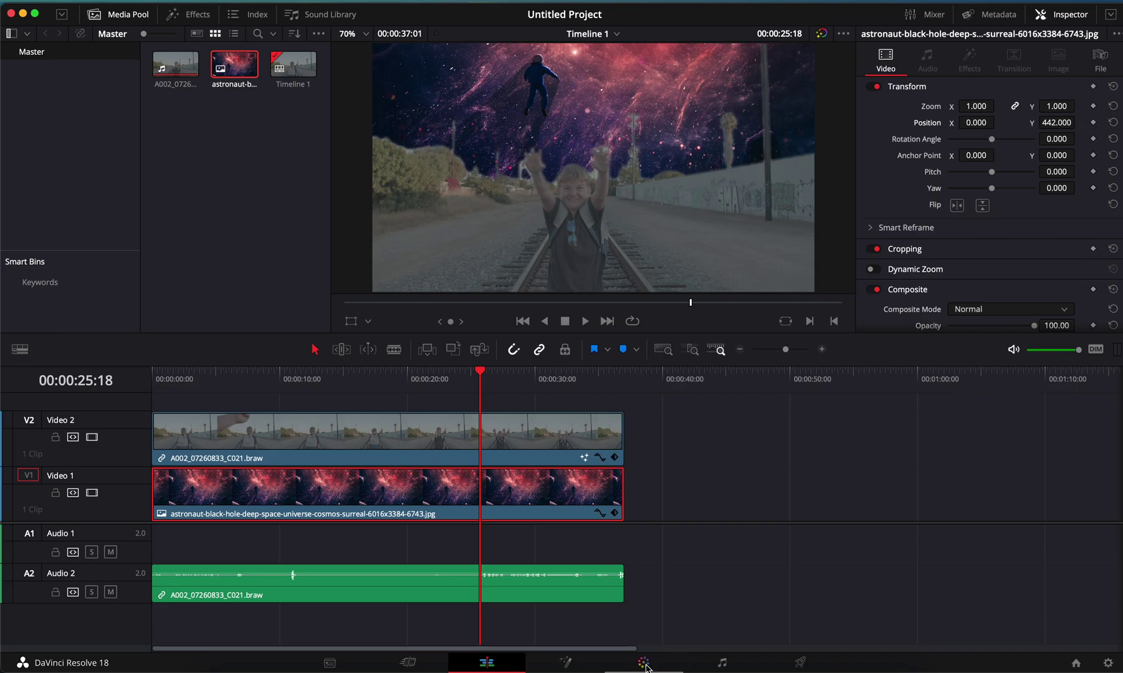
click(565, 663)
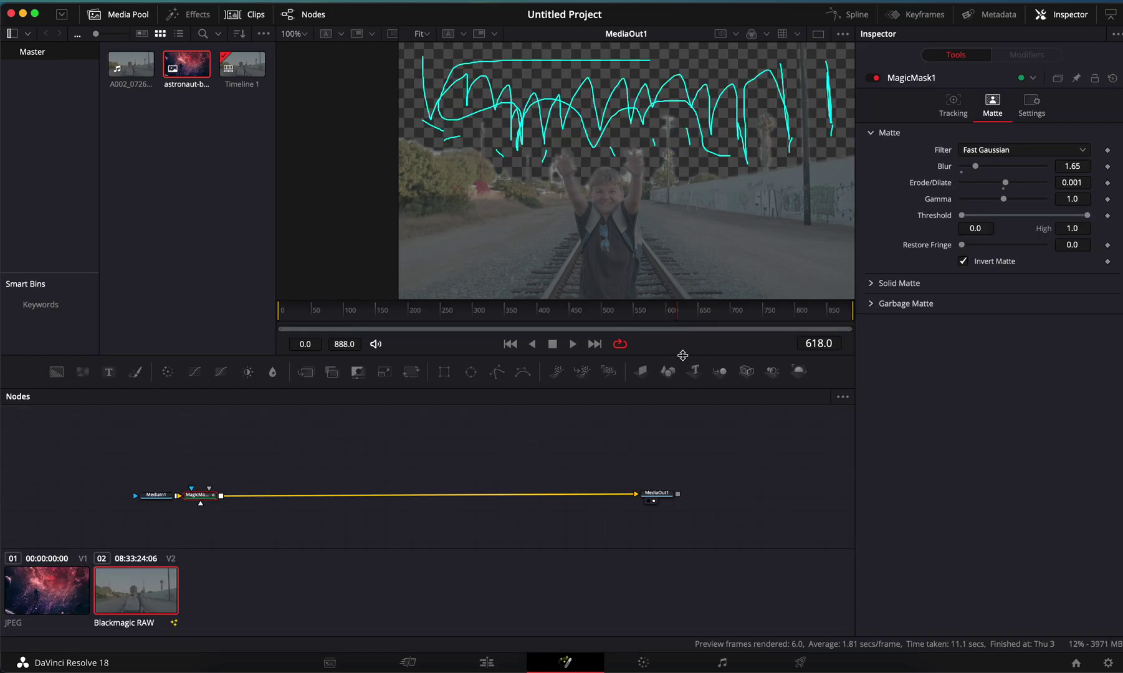
- Start bidirectional tracking of the sky mask, cancel it, and delete MagicMask1
click(960, 106)
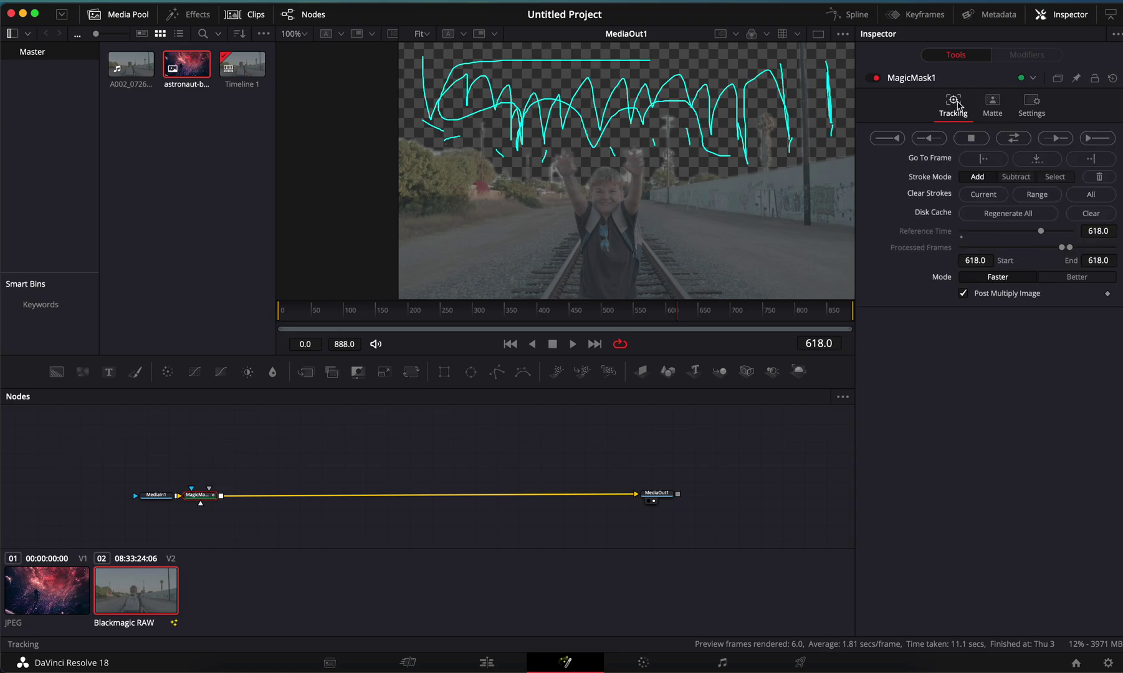
click(1014, 138)
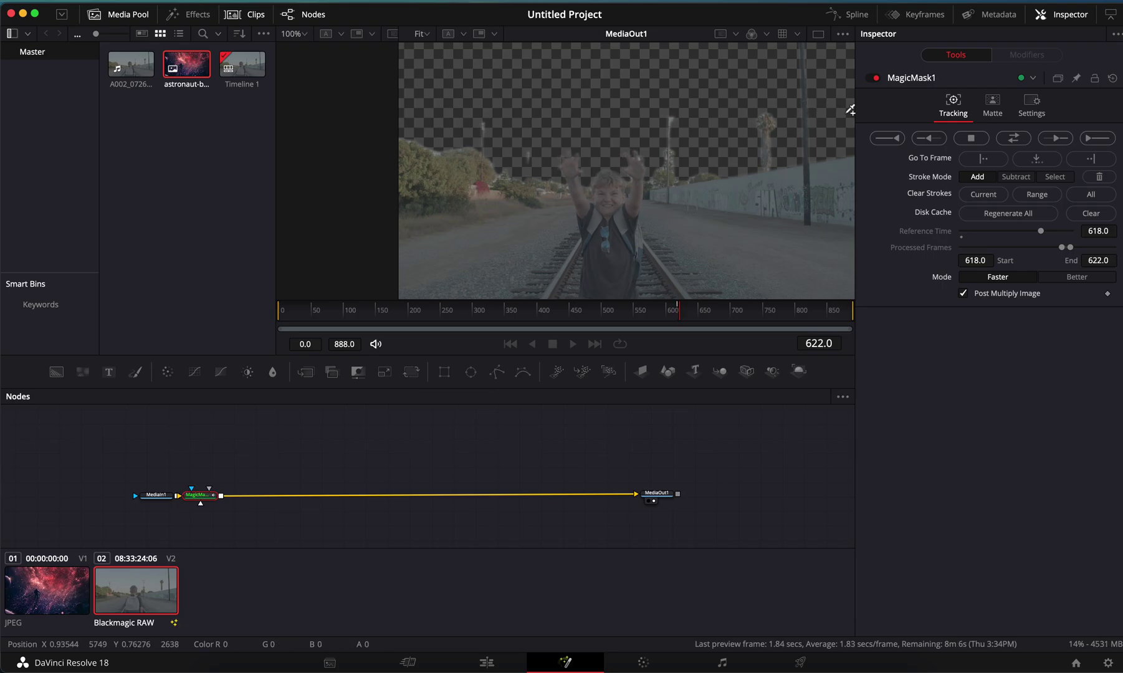
click(971, 138)
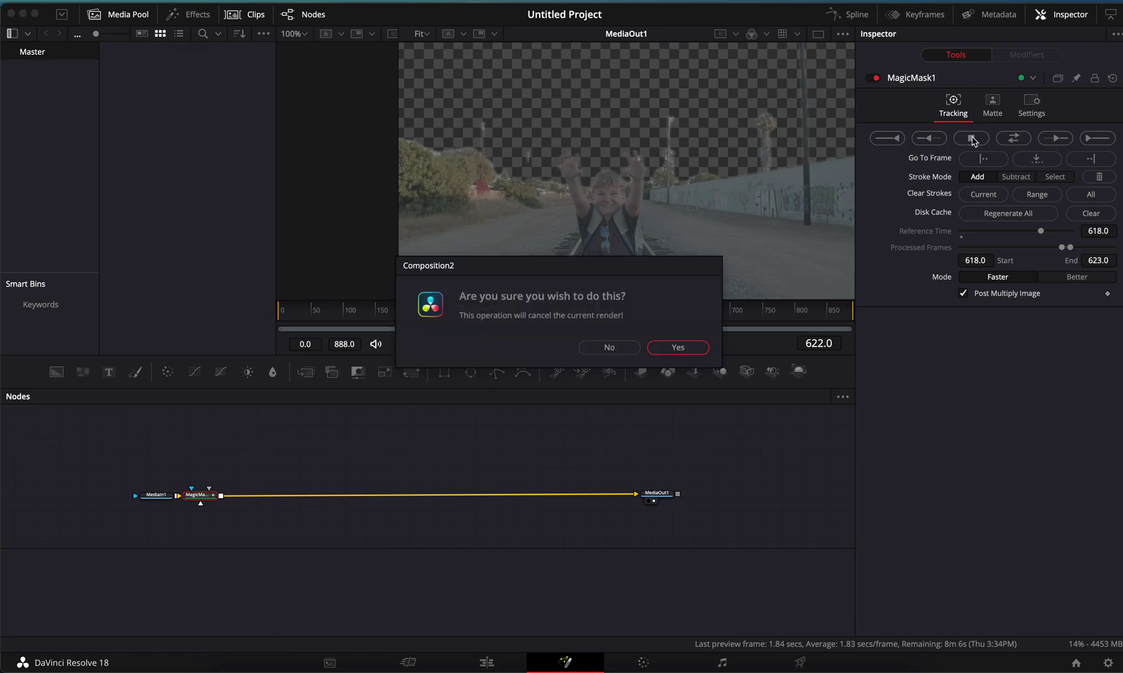
click(677, 348)
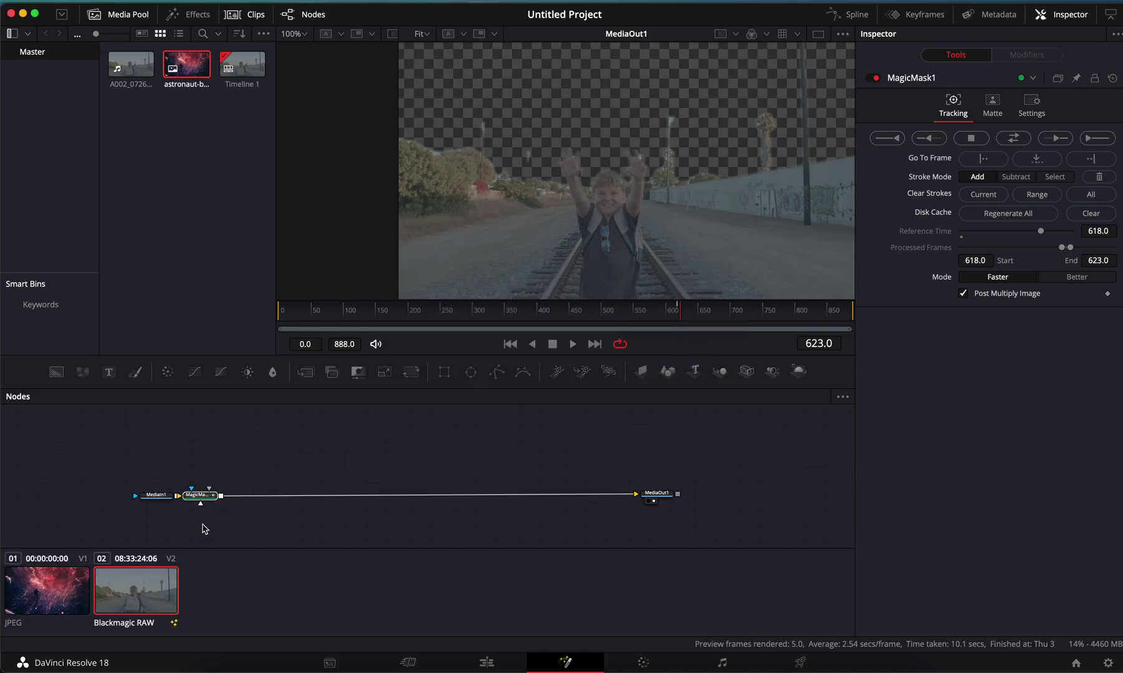
key(Delete)
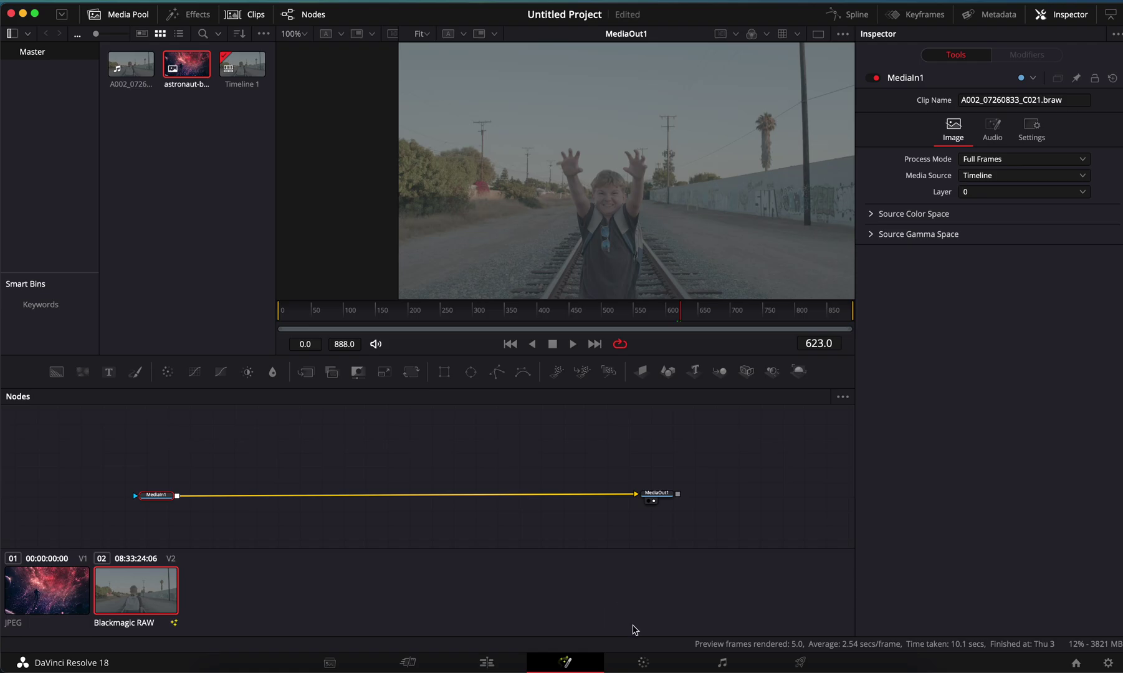
- On the Color page, draw a Magic Mask stroke down the boy on node 01
click(643, 662)
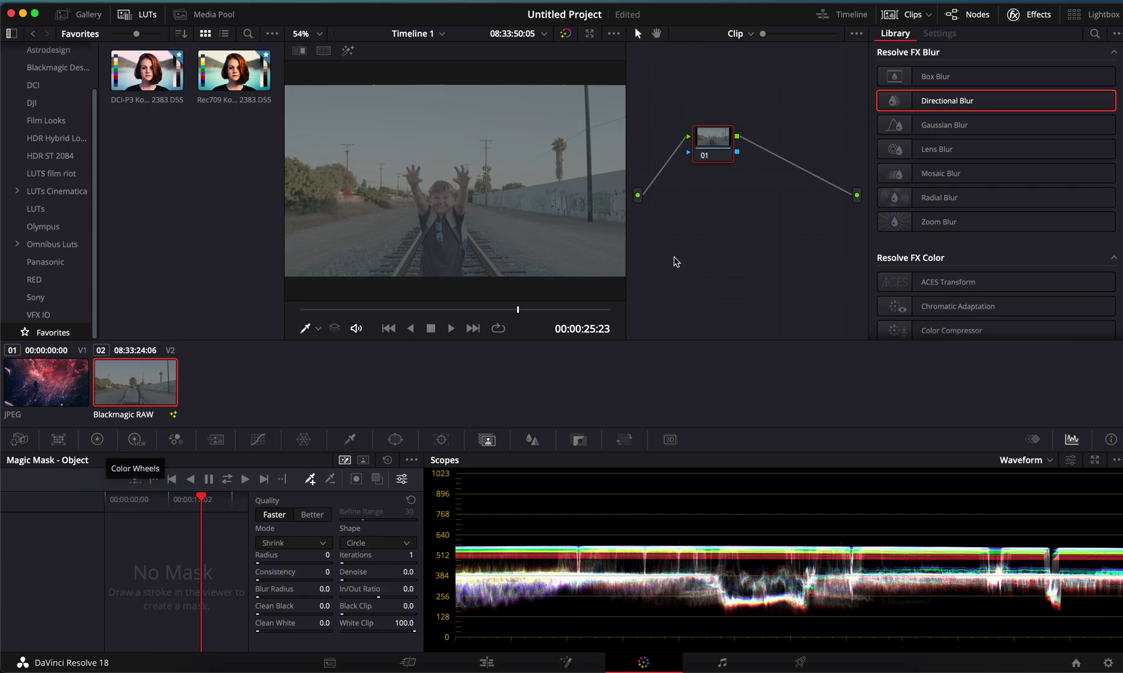
drag(714, 139, 697, 149)
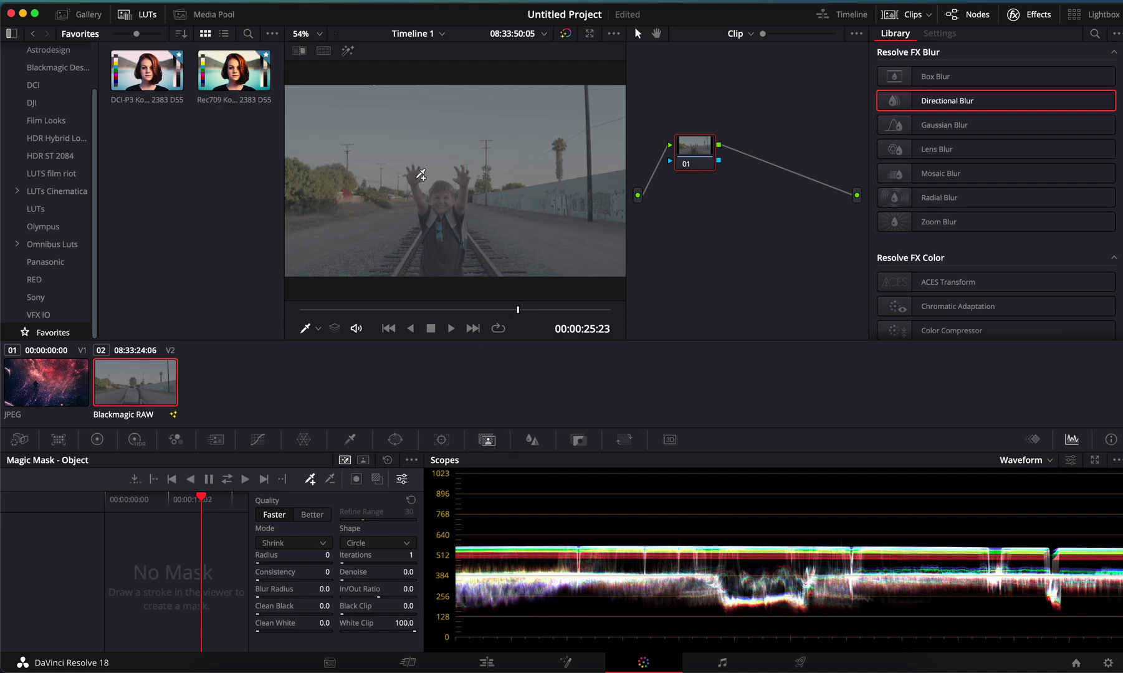
mouse_move(414, 176)
mouse_down()
mouse_move(435, 251)
mouse_move(446, 191)
mouse_move(451, 259)
mouse_move(464, 174)
mouse_move(448, 271)
mouse_move(440, 208)
mouse_move(441, 270)
mouse_up()
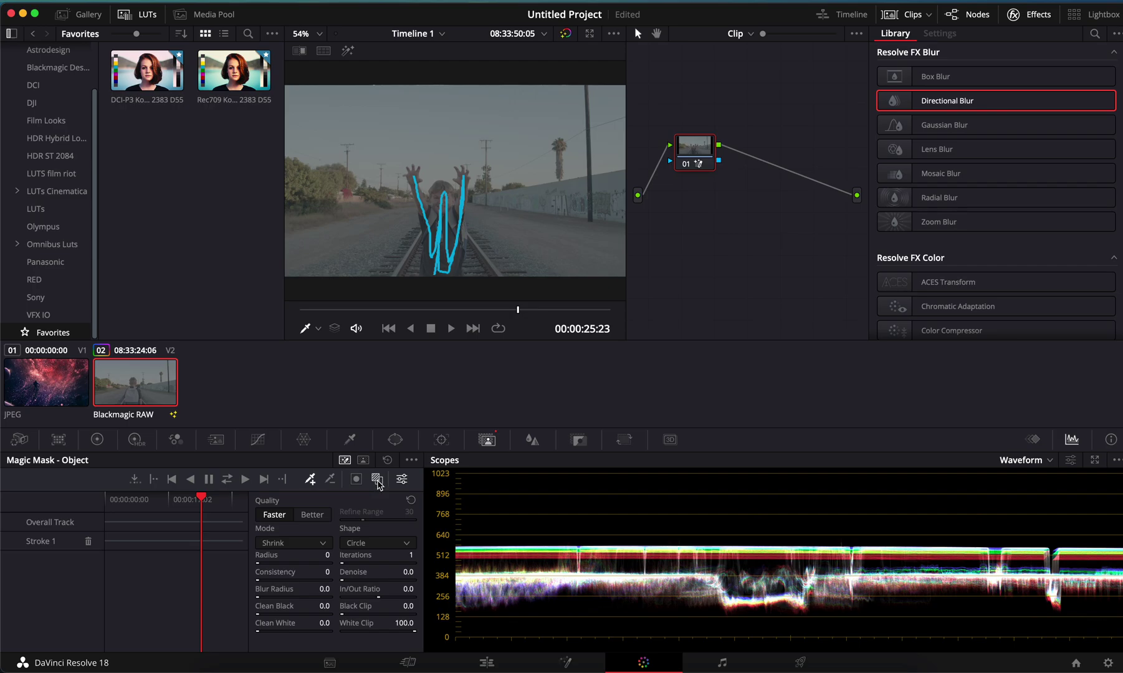
- Show the mask overlay, switch to the more accurate quality mode, then track forward and stop partway
click(378, 480)
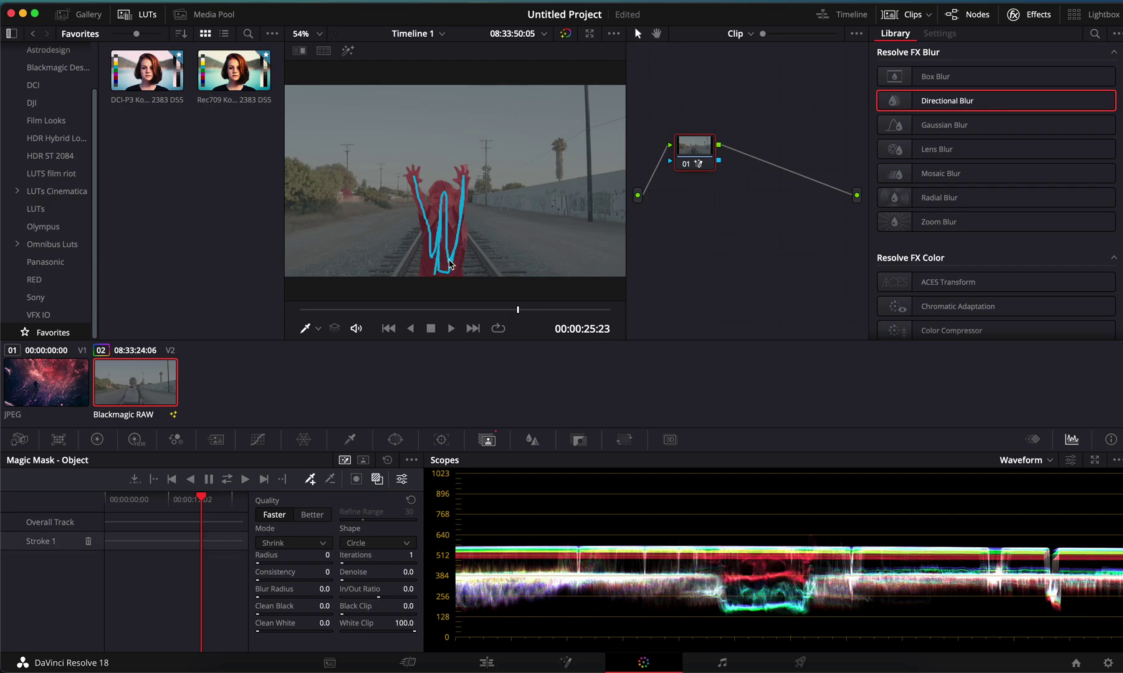
click(317, 521)
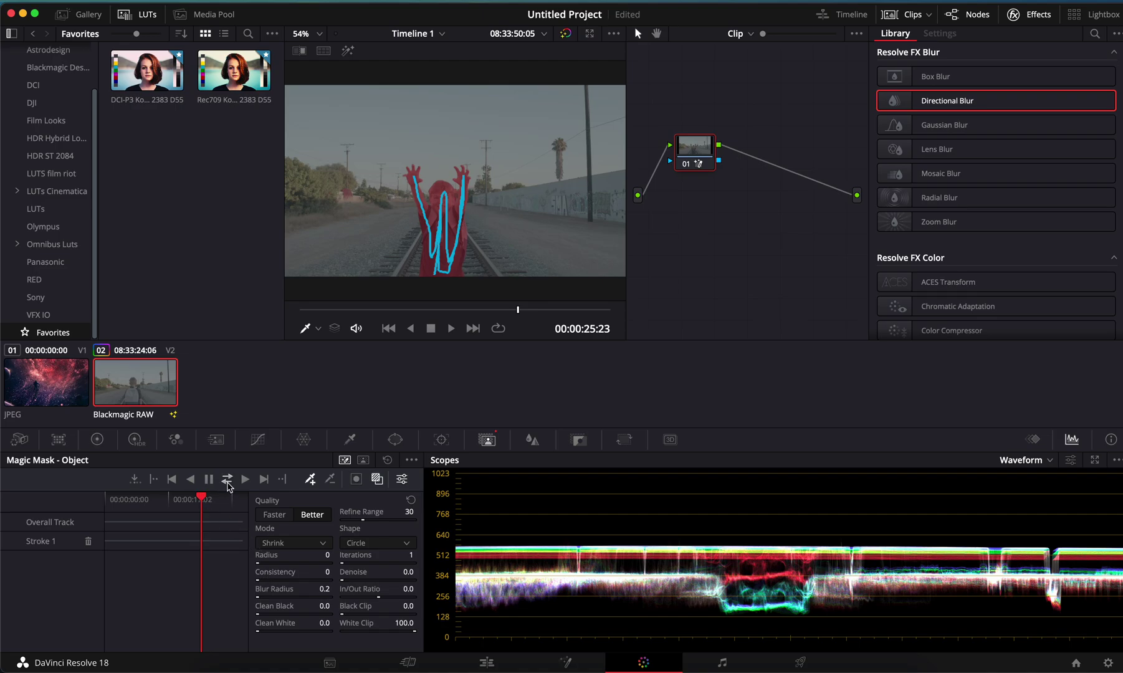
click(228, 480)
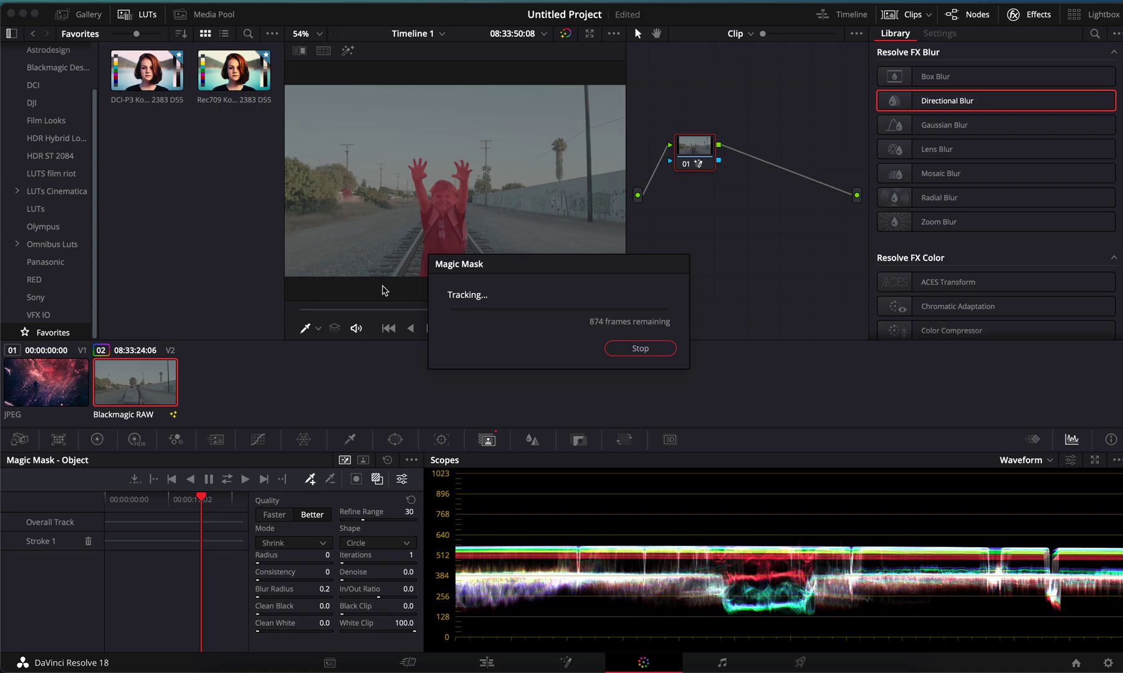
click(617, 348)
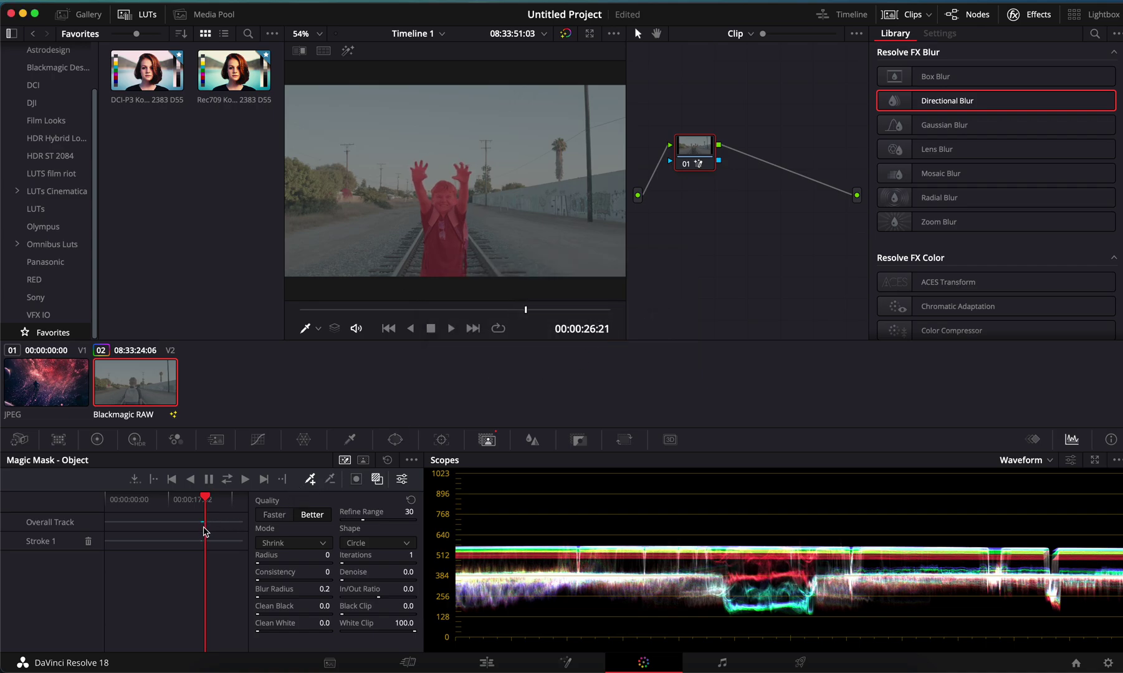
- Hide the mask overlay and raise an upper point on node 01's Custom curve
click(378, 478)
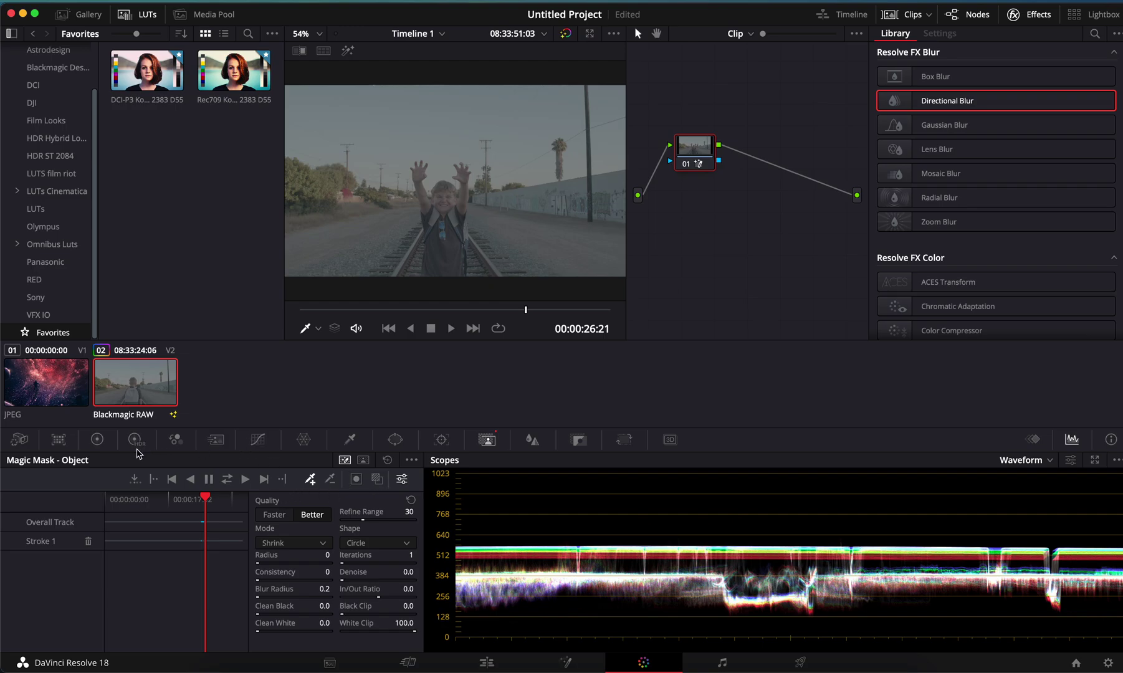
click(98, 440)
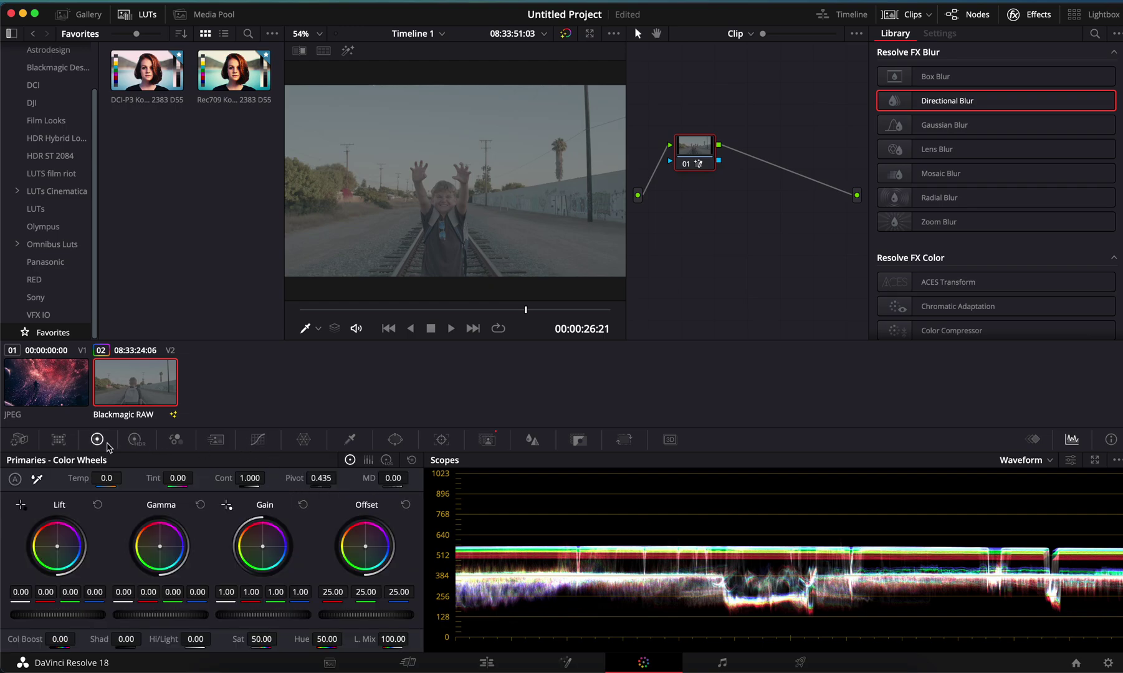
click(265, 443)
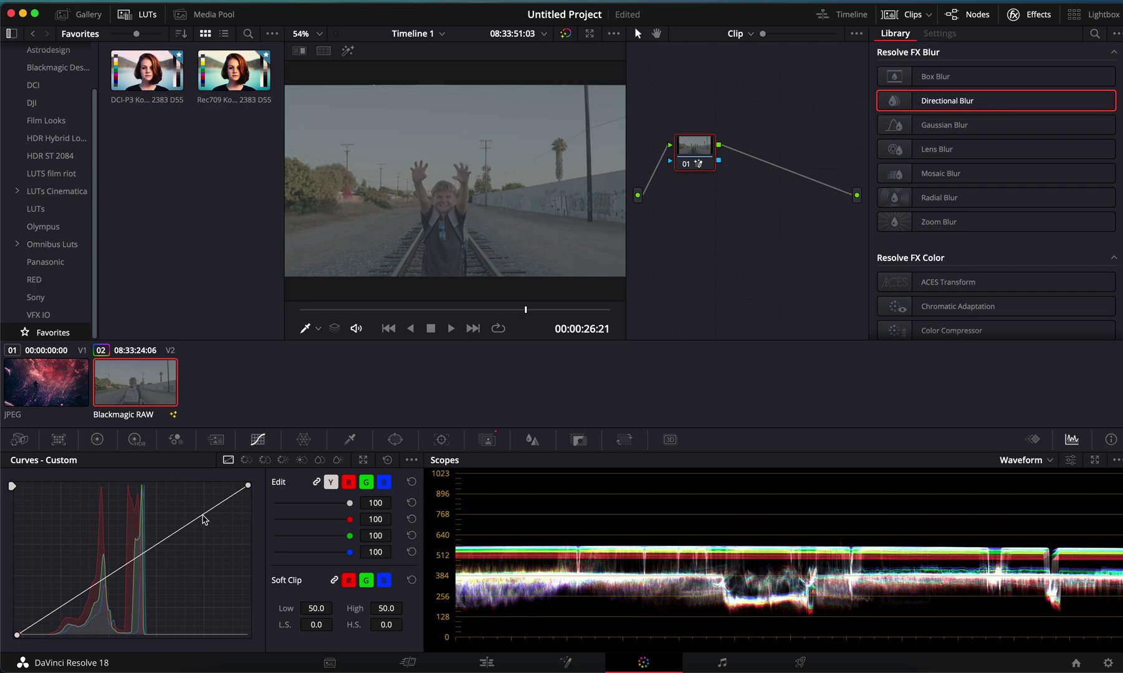
mouse_move(202, 516)
mouse_down()
mouse_move(196, 455)
mouse_move(194, 507)
mouse_move(223, 552)
mouse_move(197, 504)
mouse_up()
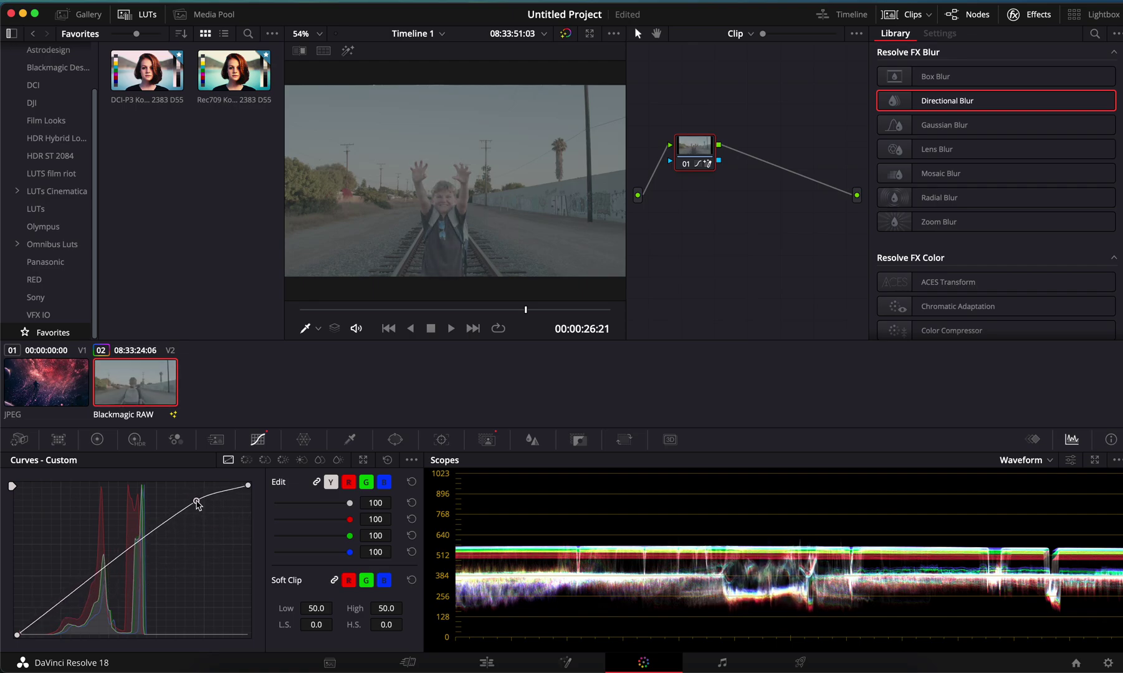
- Shift the Offset wheel balance and raise Contrast to 1.066 in Primaries
click(96, 439)
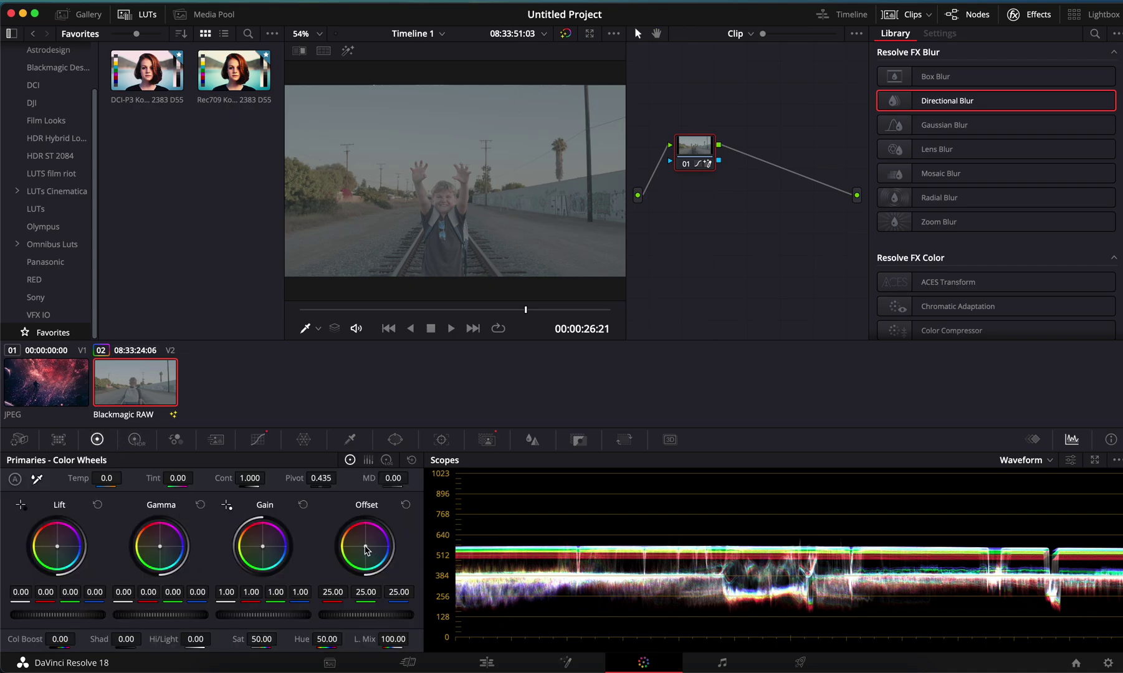
drag(366, 549, 337, 494)
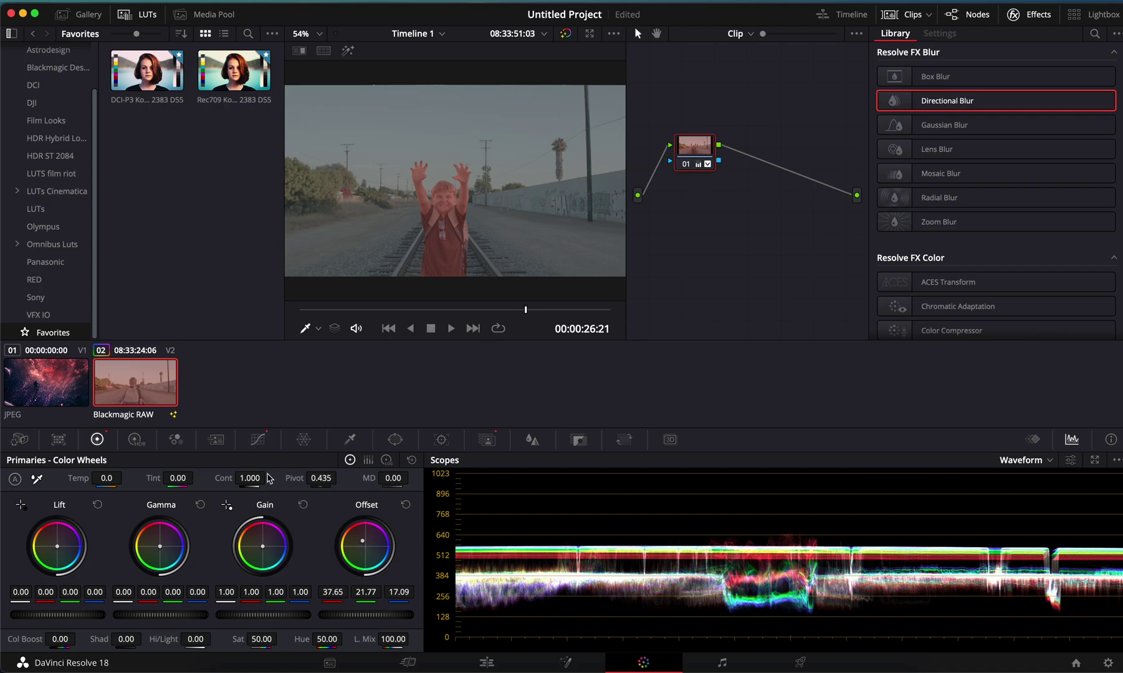
drag(252, 478, 271, 480)
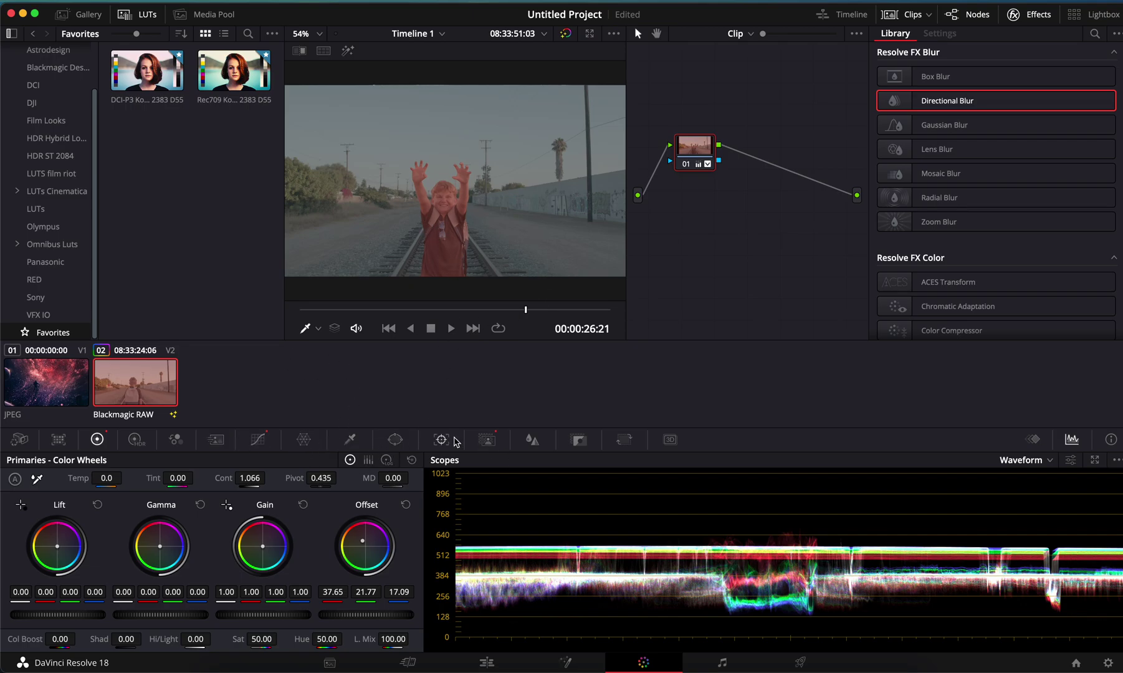
- Push the Offset toward magenta (38.28/18.93/41.92) and reset the Magic Mask to clear its strokes
click(489, 440)
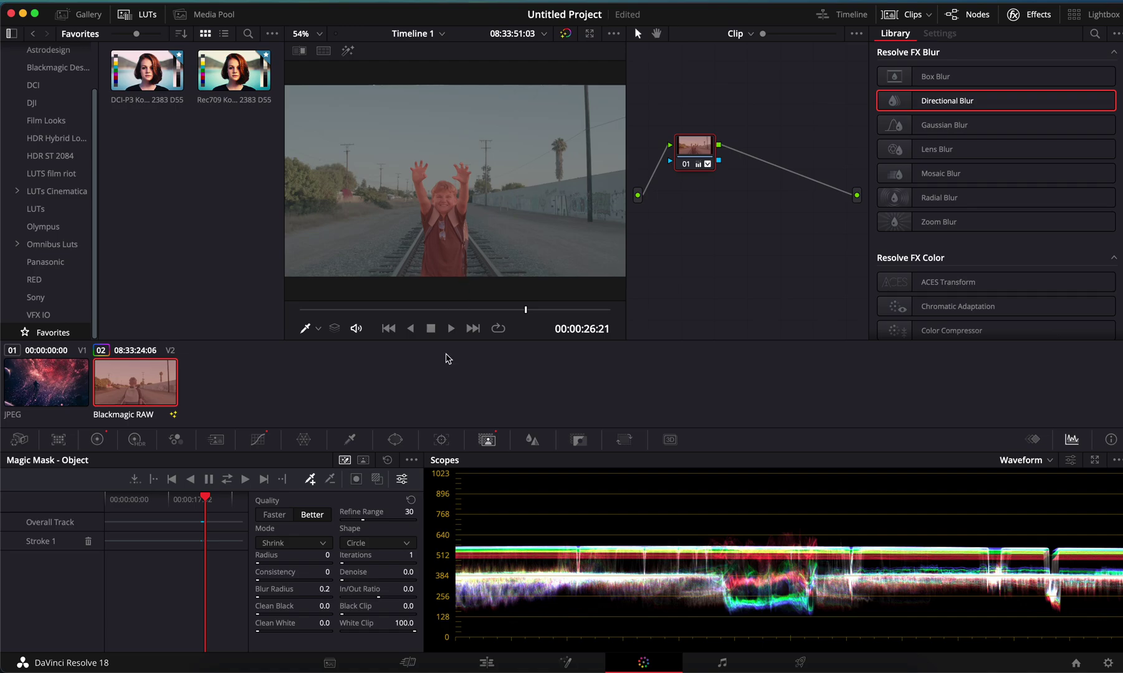
click(98, 439)
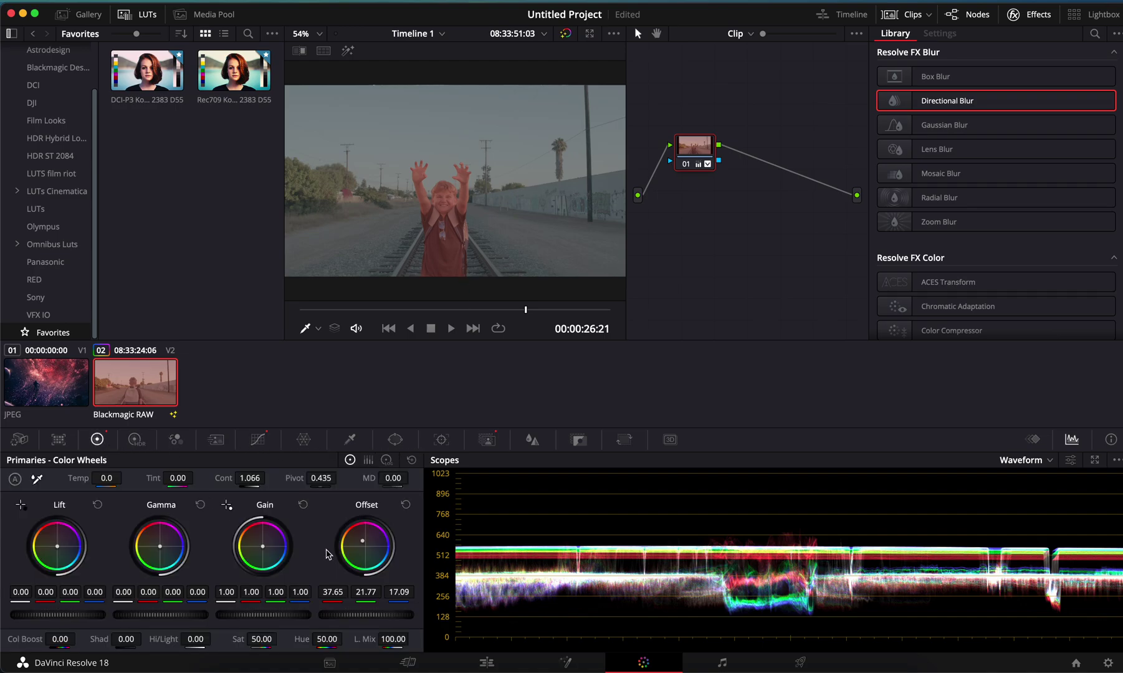
mouse_move(364, 549)
mouse_down()
mouse_move(455, 543)
mouse_move(373, 544)
mouse_up()
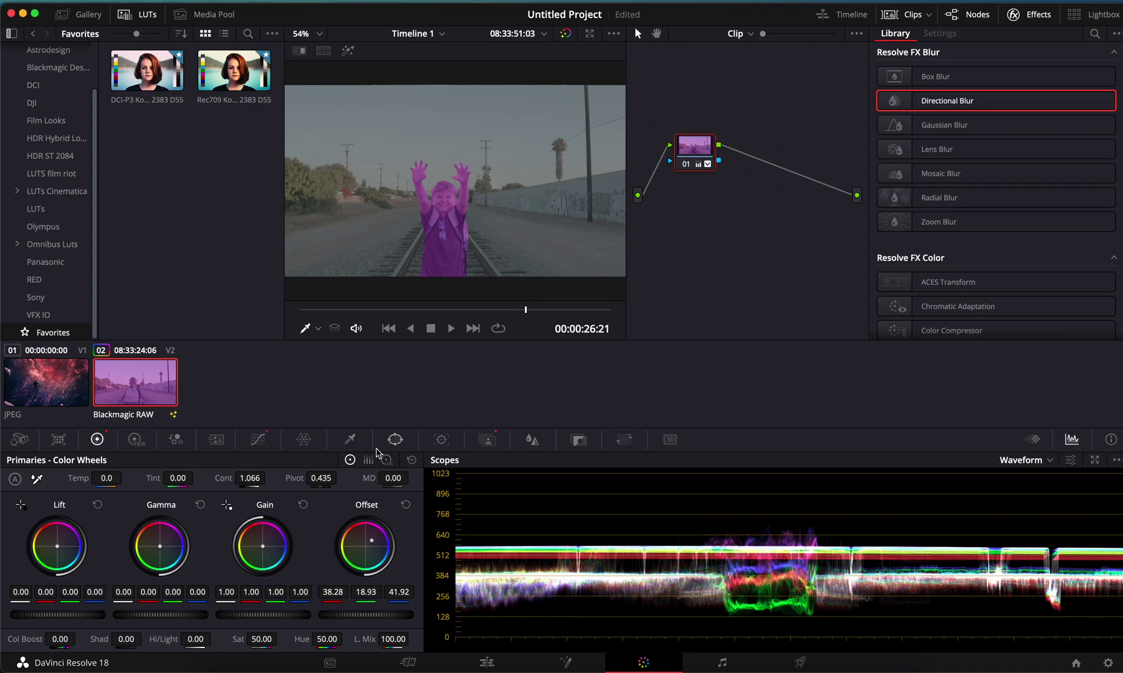
click(486, 439)
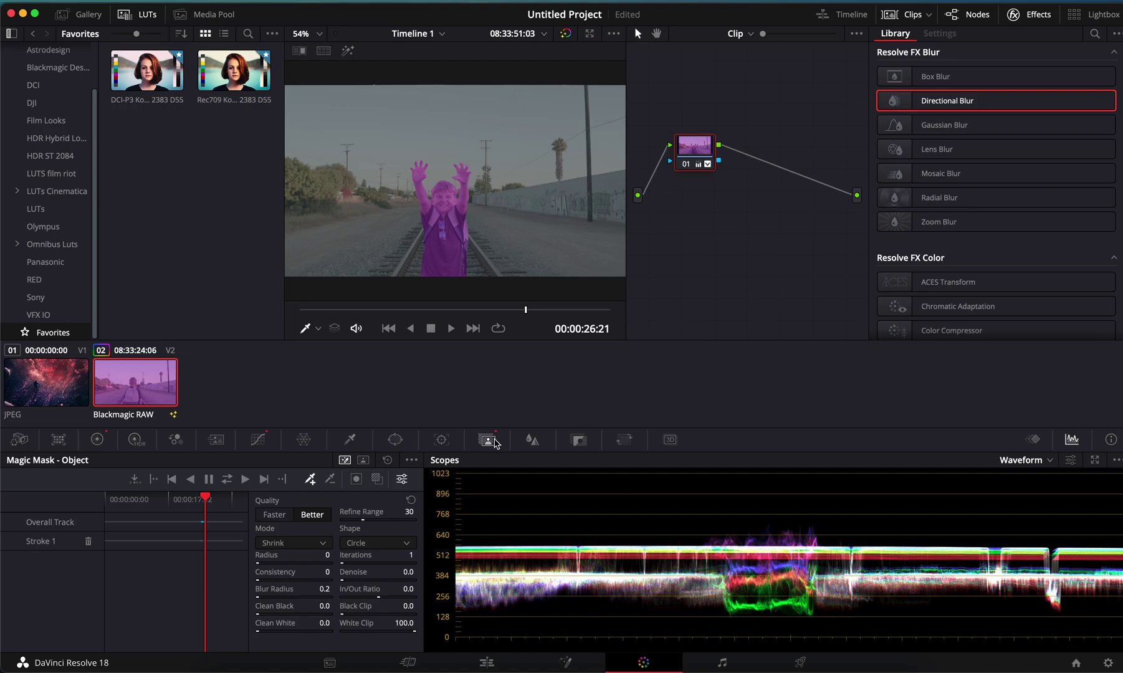
click(386, 461)
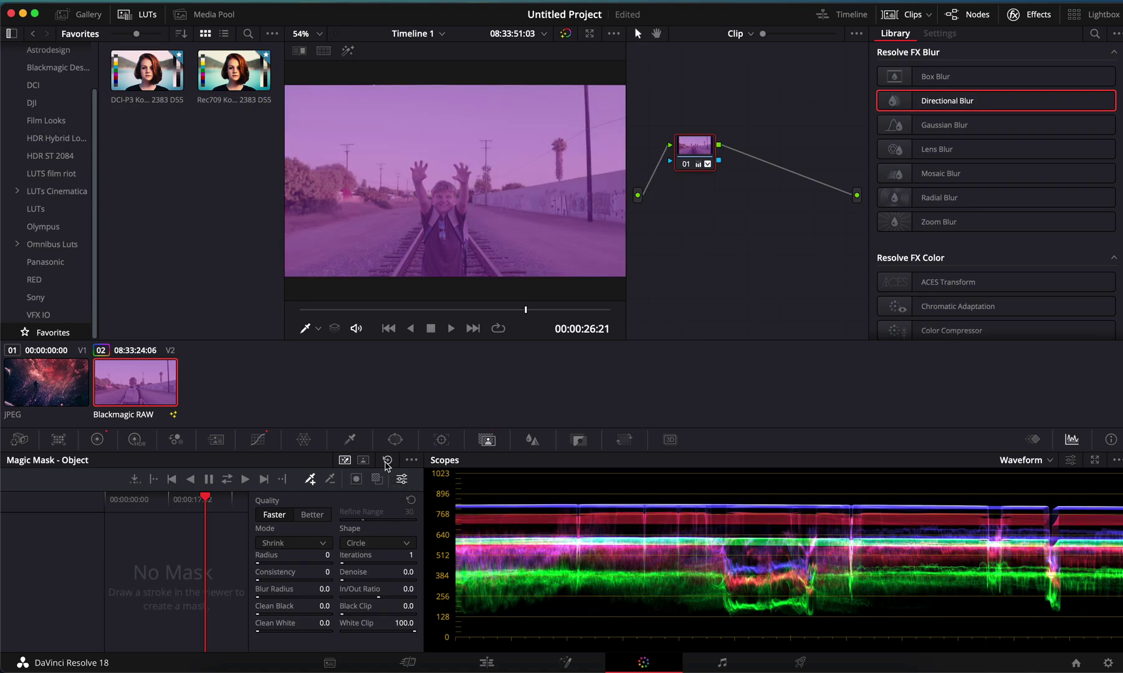
- Reset node 01's grade and paint a Magic Mask stroke across the sky
right_click(710, 167)
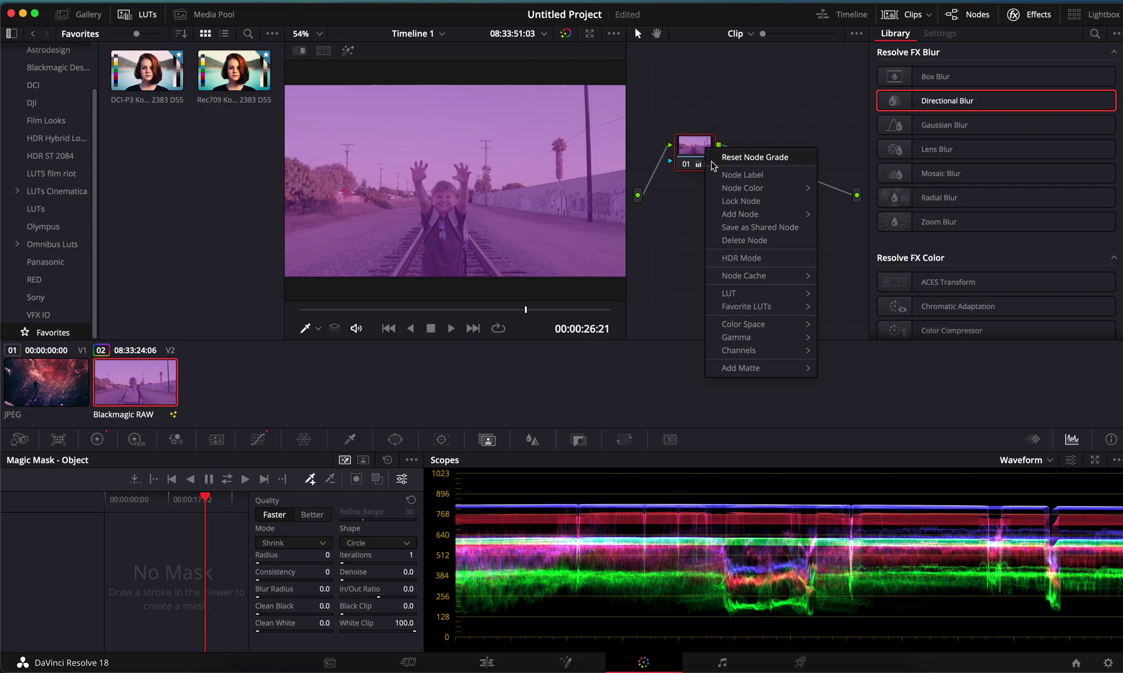
click(741, 158)
mouse_move(313, 107)
mouse_down()
mouse_move(355, 102)
mouse_move(381, 132)
mouse_move(445, 140)
mouse_move(493, 99)
mouse_move(526, 128)
mouse_move(565, 113)
mouse_move(582, 155)
mouse_move(610, 93)
mouse_up()
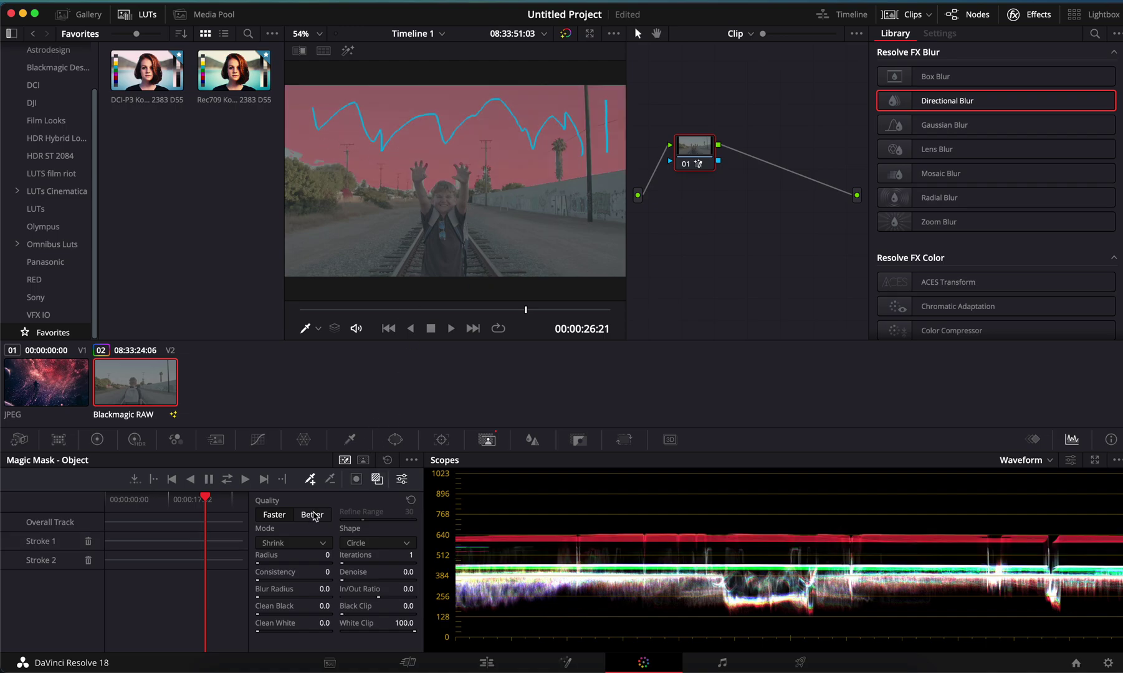
- Set the mask quality to Better and subtract the boy's raised hands from it
click(313, 515)
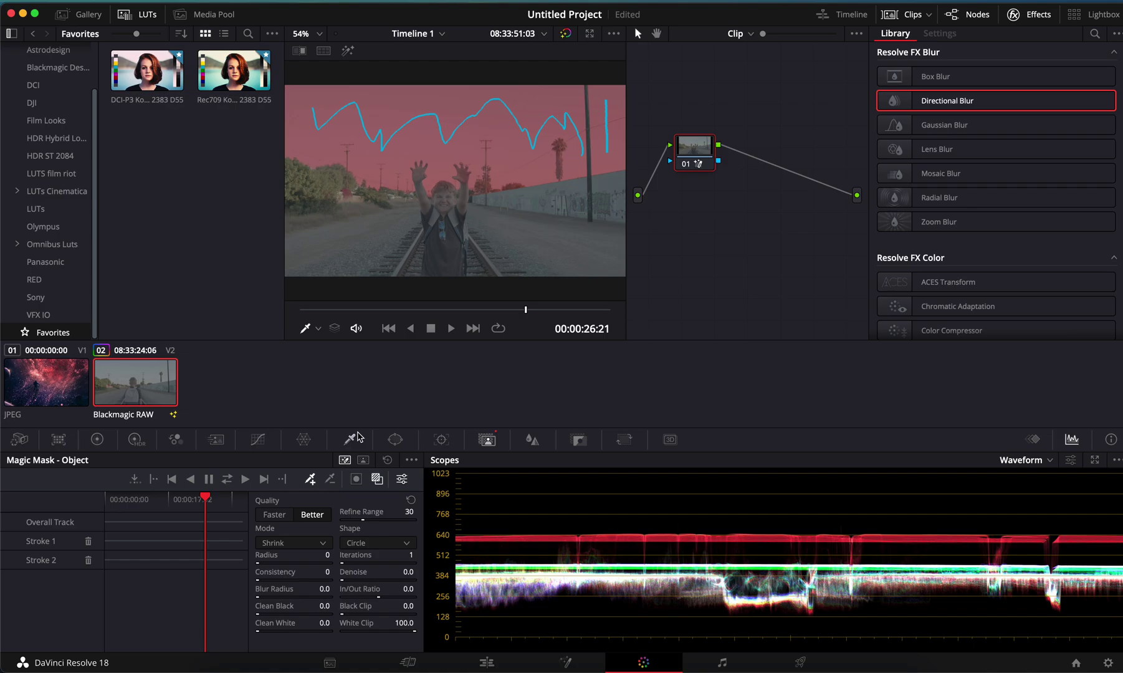
click(331, 479)
drag(465, 172, 420, 180)
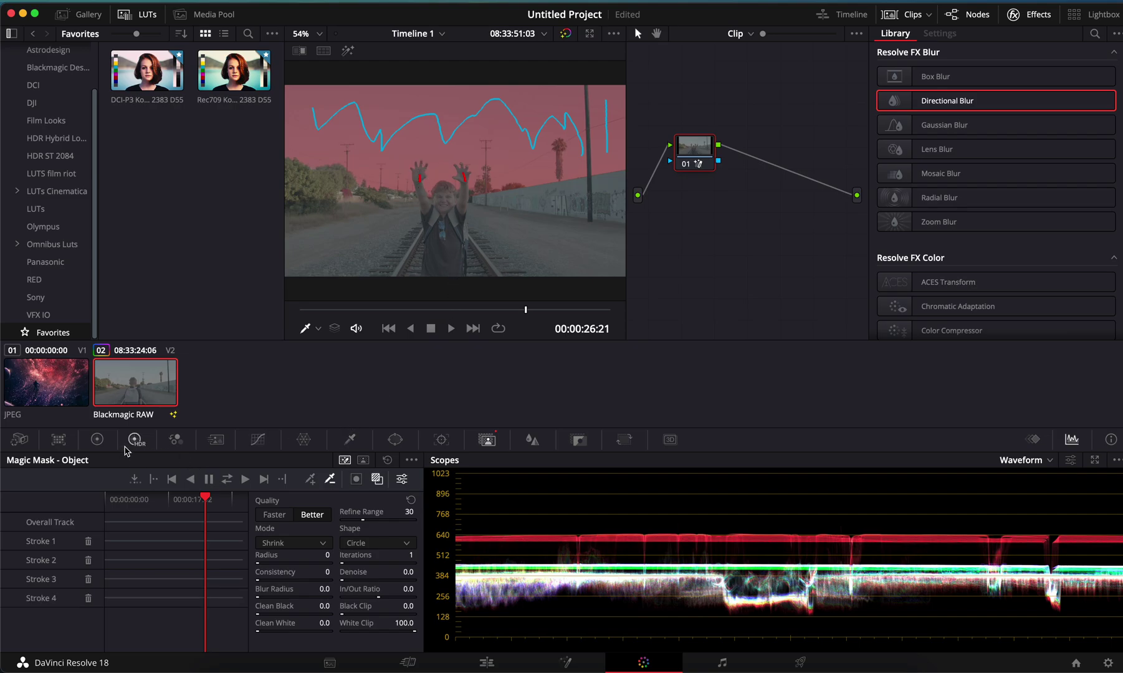
- Hide the mask overlay and push the sky's Offset toward blue, ending at 13.40/26.24/42.71
click(377, 479)
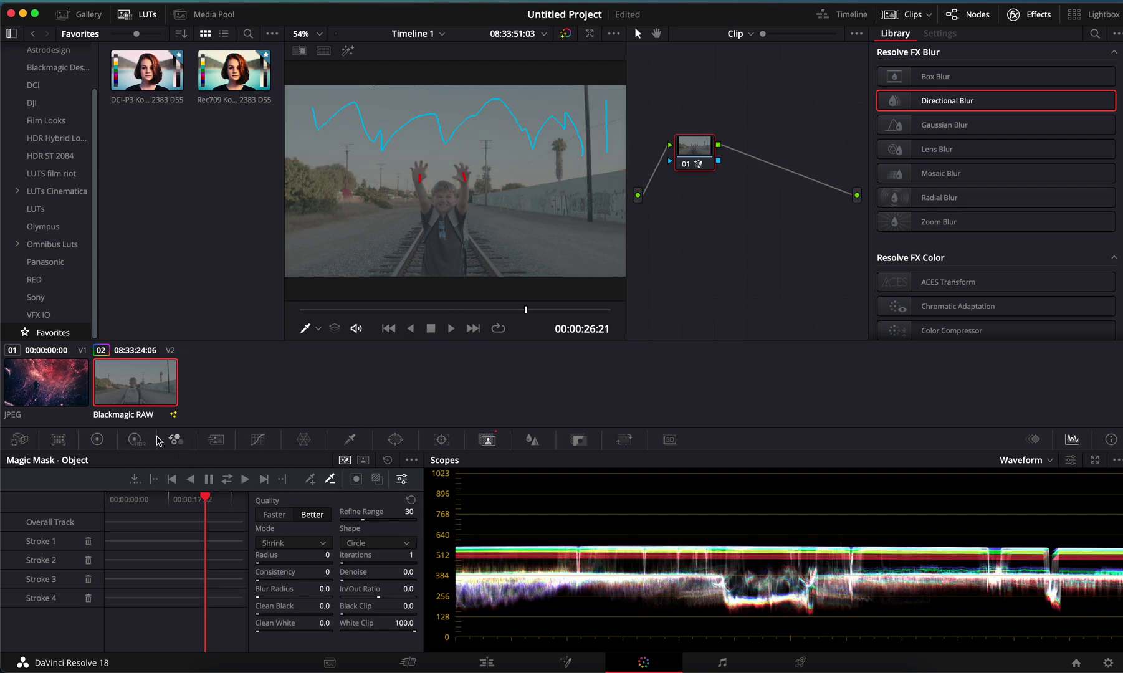
click(97, 439)
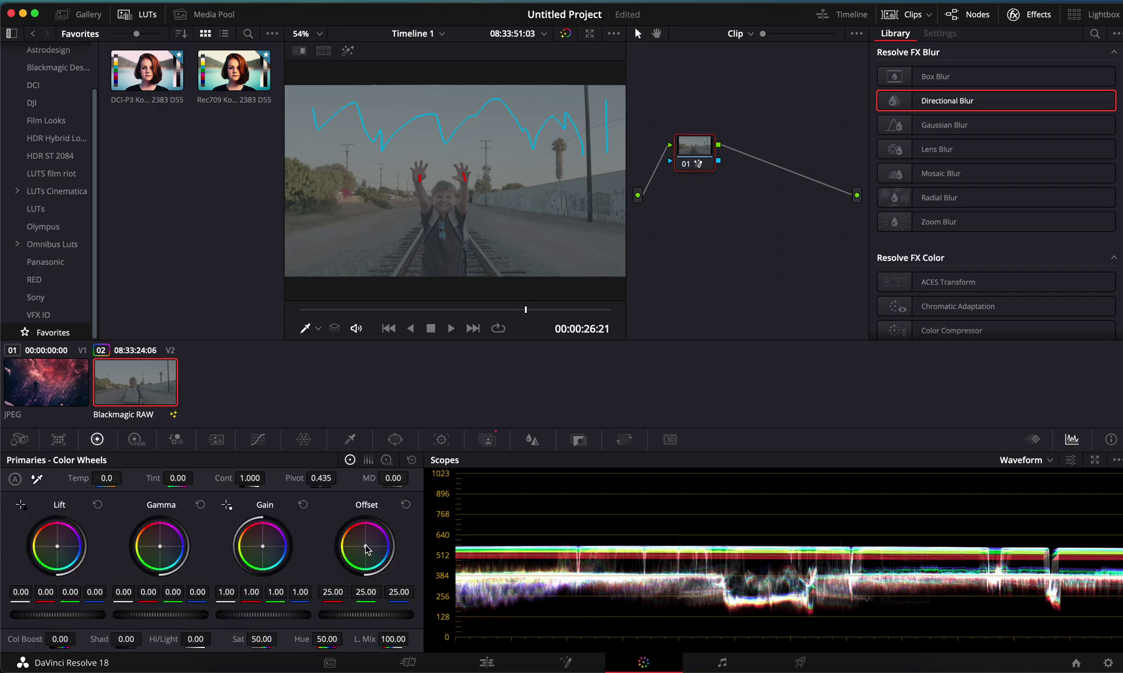
mouse_move(366, 549)
mouse_down()
mouse_move(423, 595)
mouse_move(370, 553)
mouse_up()
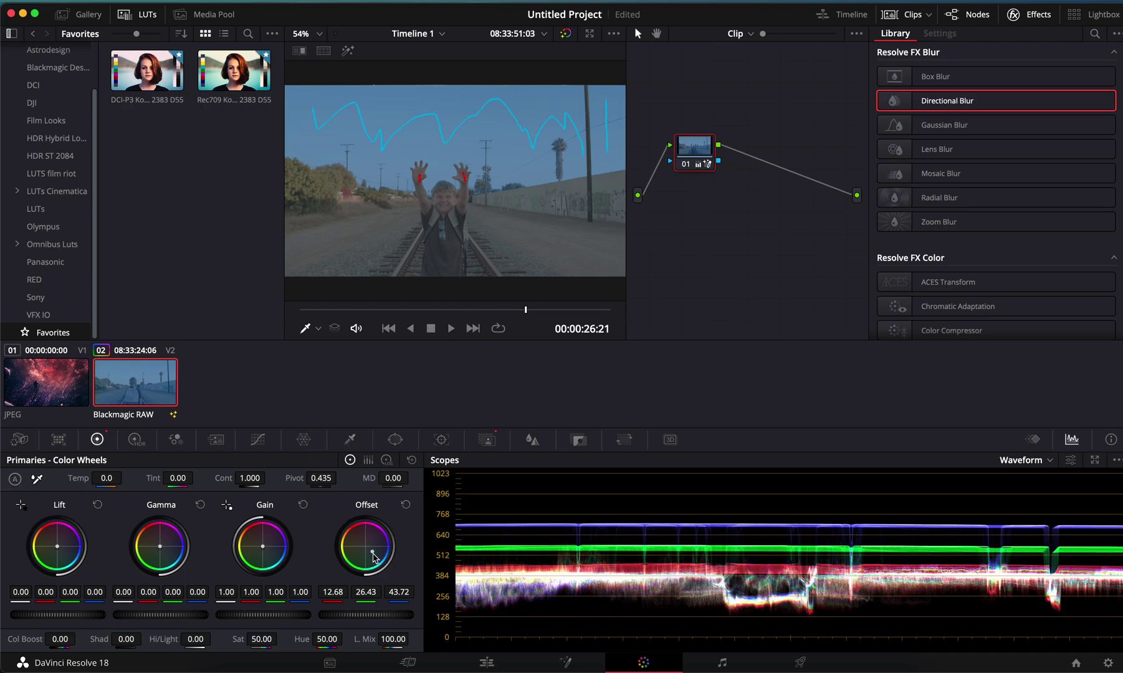
drag(374, 554, 372, 553)
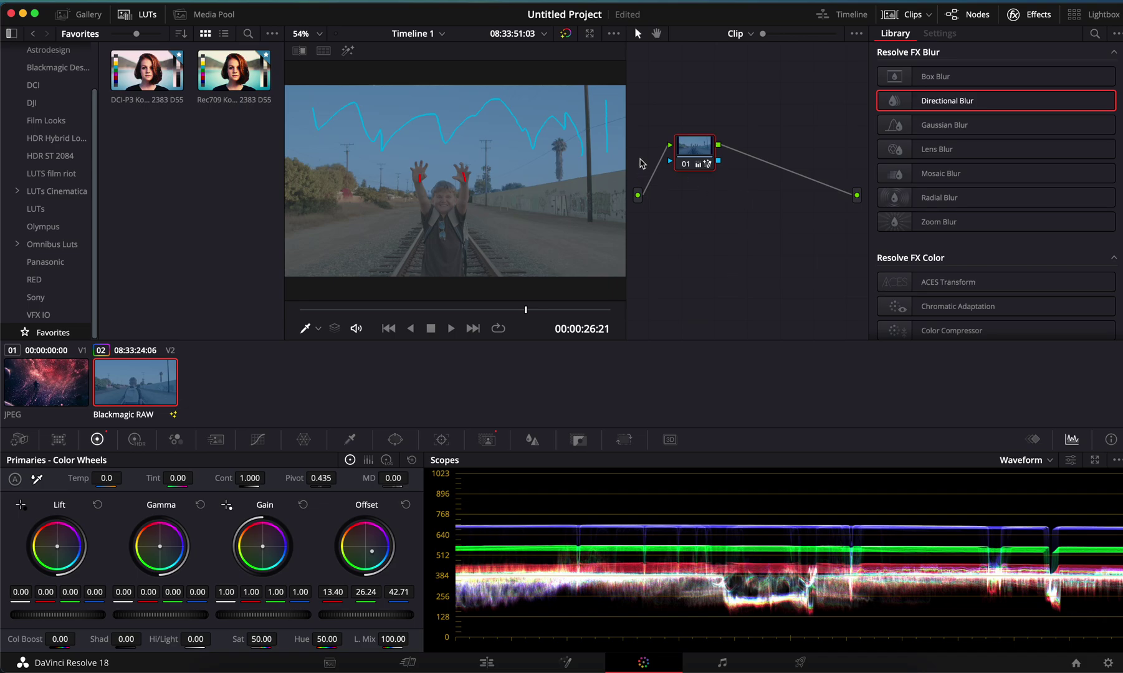
- Add an Alpha Output to the node graph and connect node 01's alpha to it
right_click(776, 248)
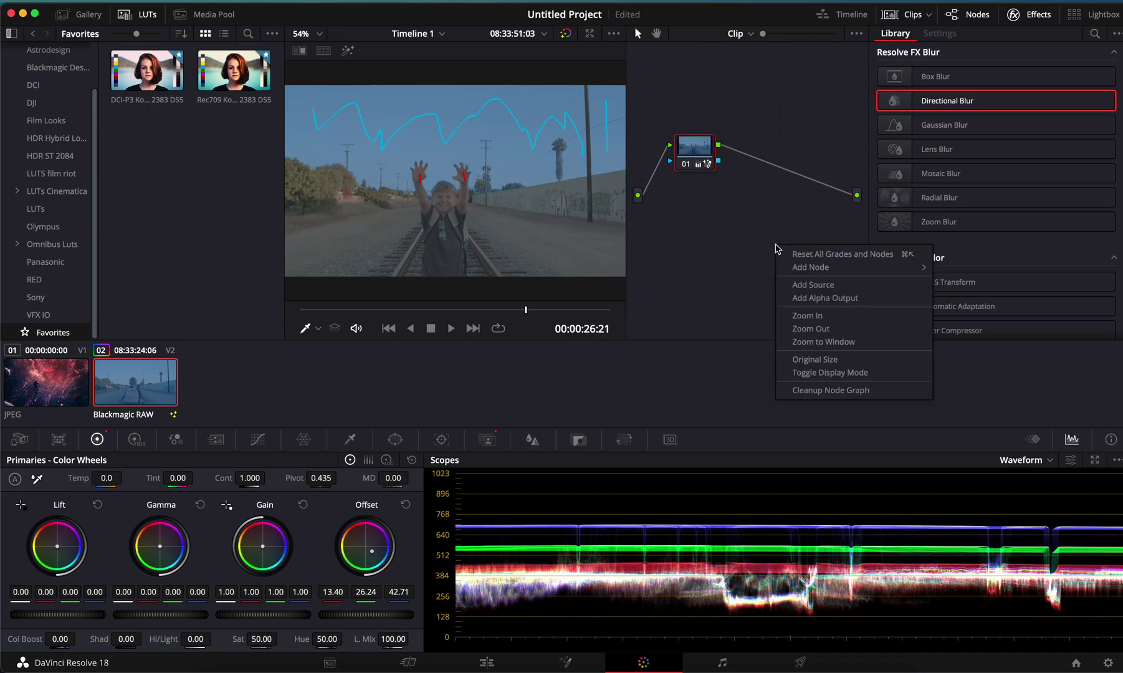
click(818, 300)
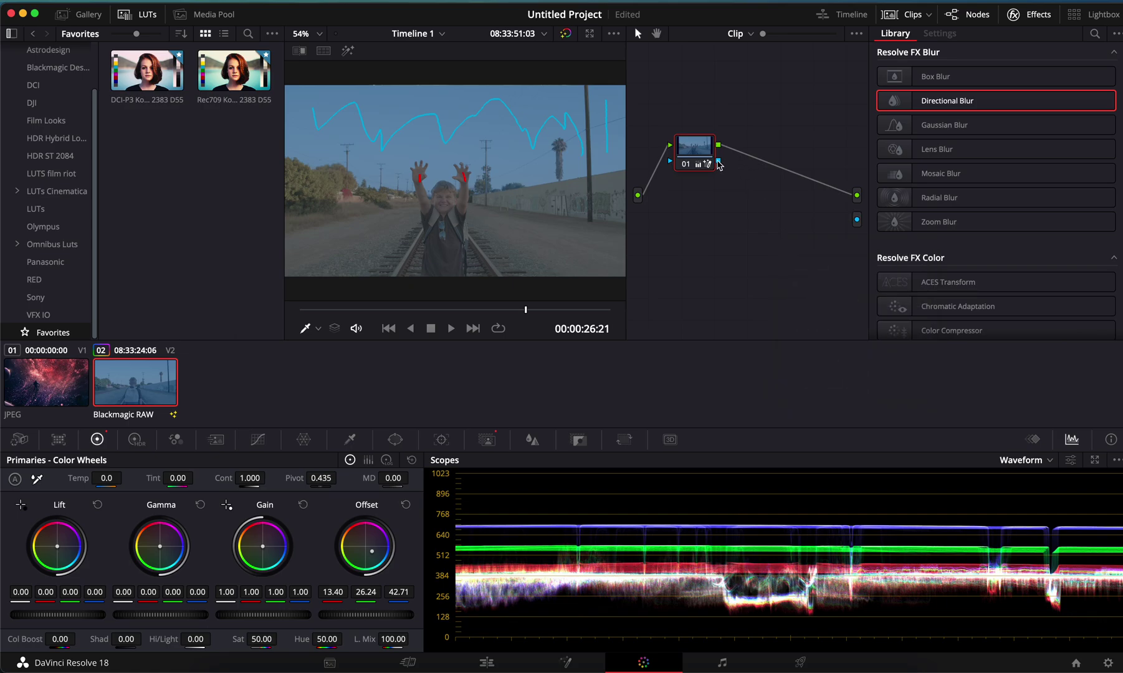
drag(719, 162, 858, 223)
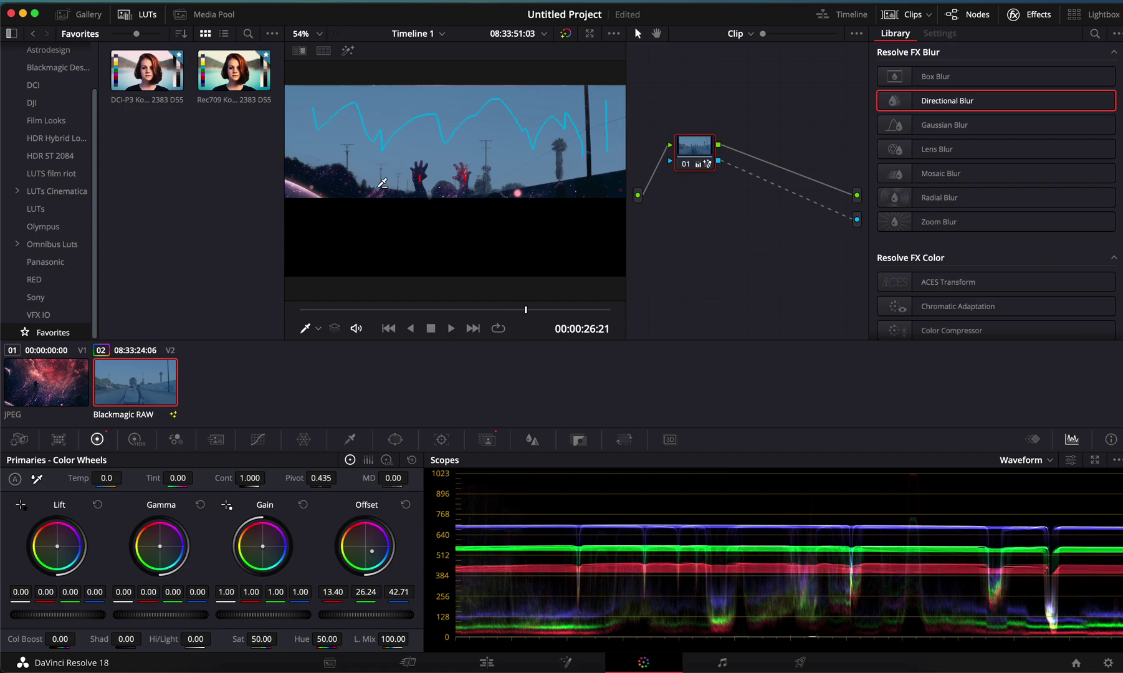
- Invert node 01's Magic Mask so the space background fills the sky
click(487, 440)
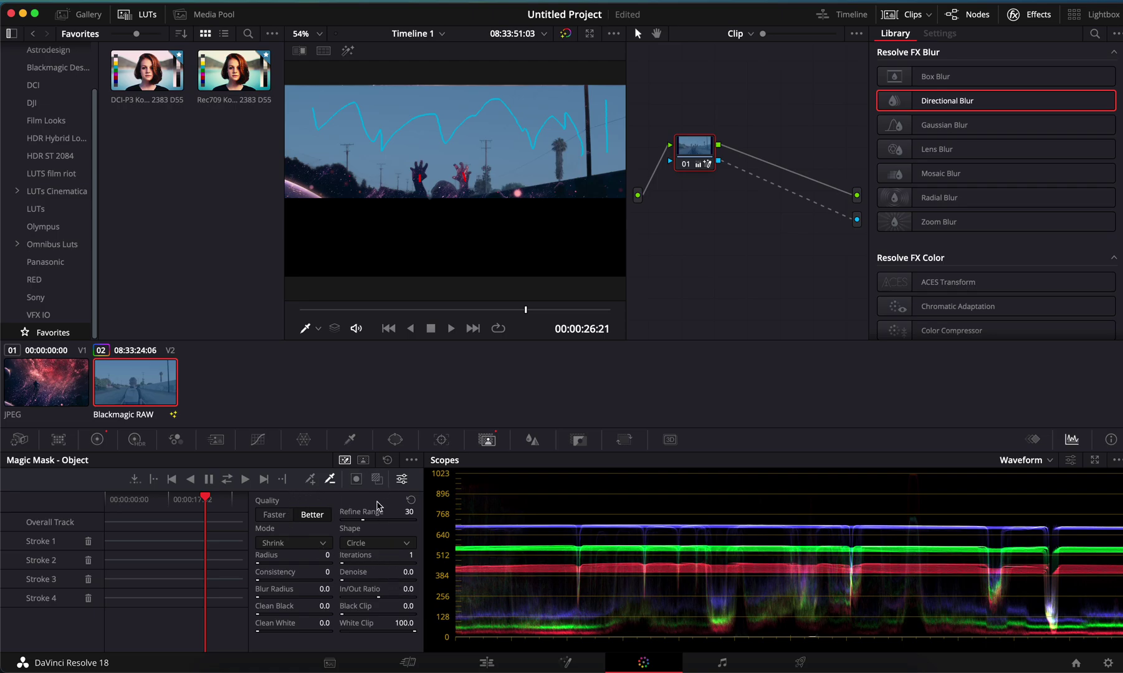
click(356, 485)
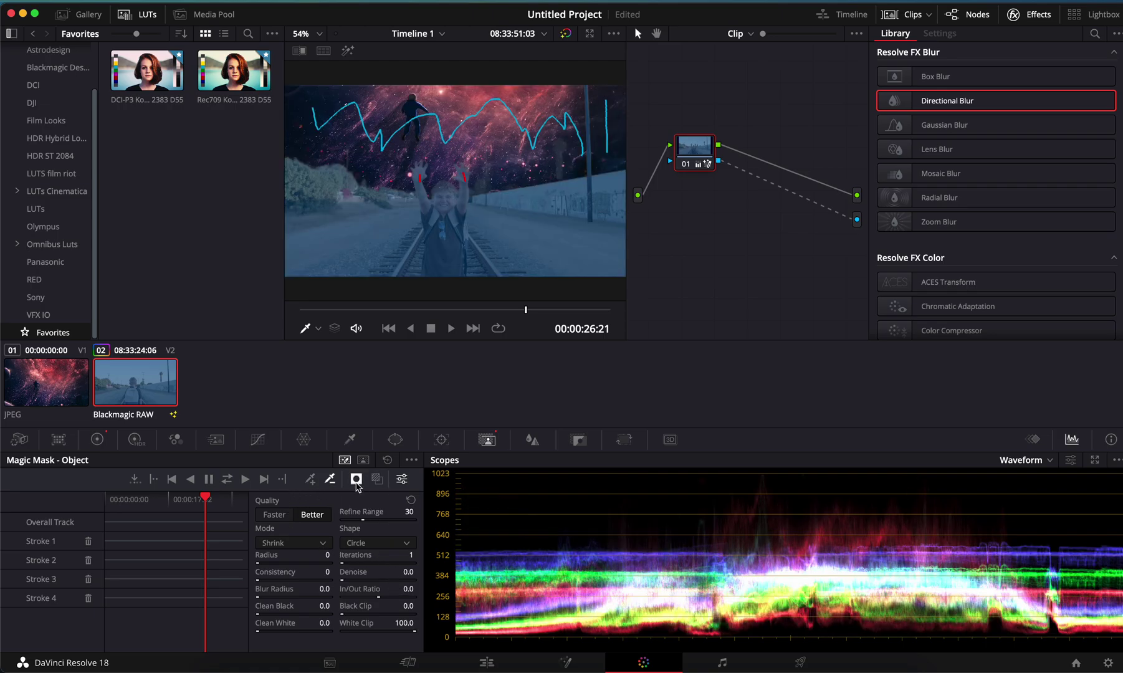